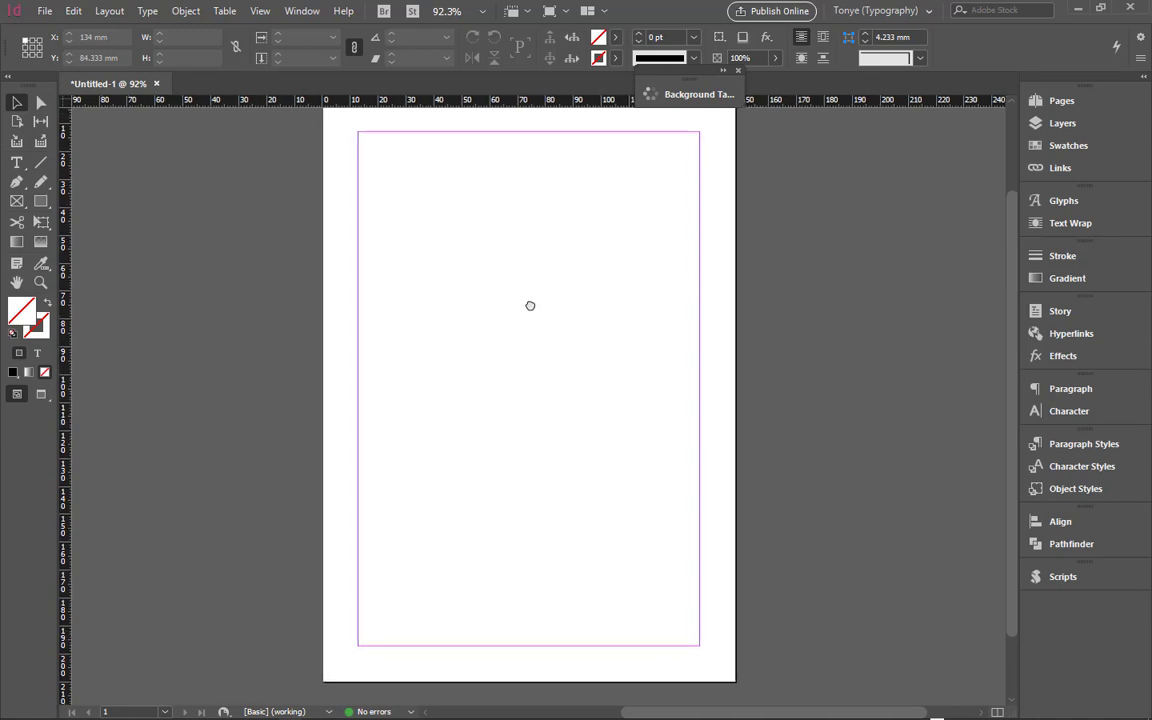
Step: Draw a 3-row by 4-column rectangle frame grid, 122.6 × 86.333 mm, across the page middle
{"action": "left_click", "coordinate": [41, 203]}
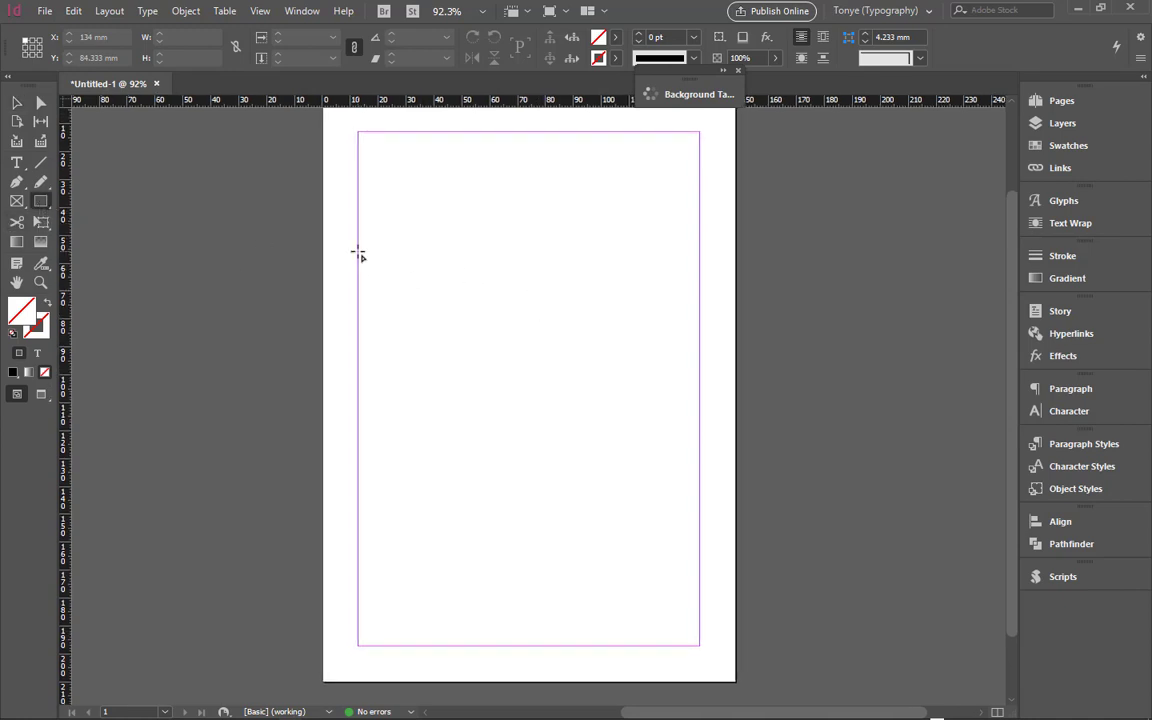
{"action": "mouse_move", "coordinate": [358, 252]}
{"action": "left_mouse_down"}
{"action": "mouse_move", "coordinate": [748, 555]}
{"action": "mouse_move", "coordinate": [700, 518]}
{"action": "left_mouse_up"}
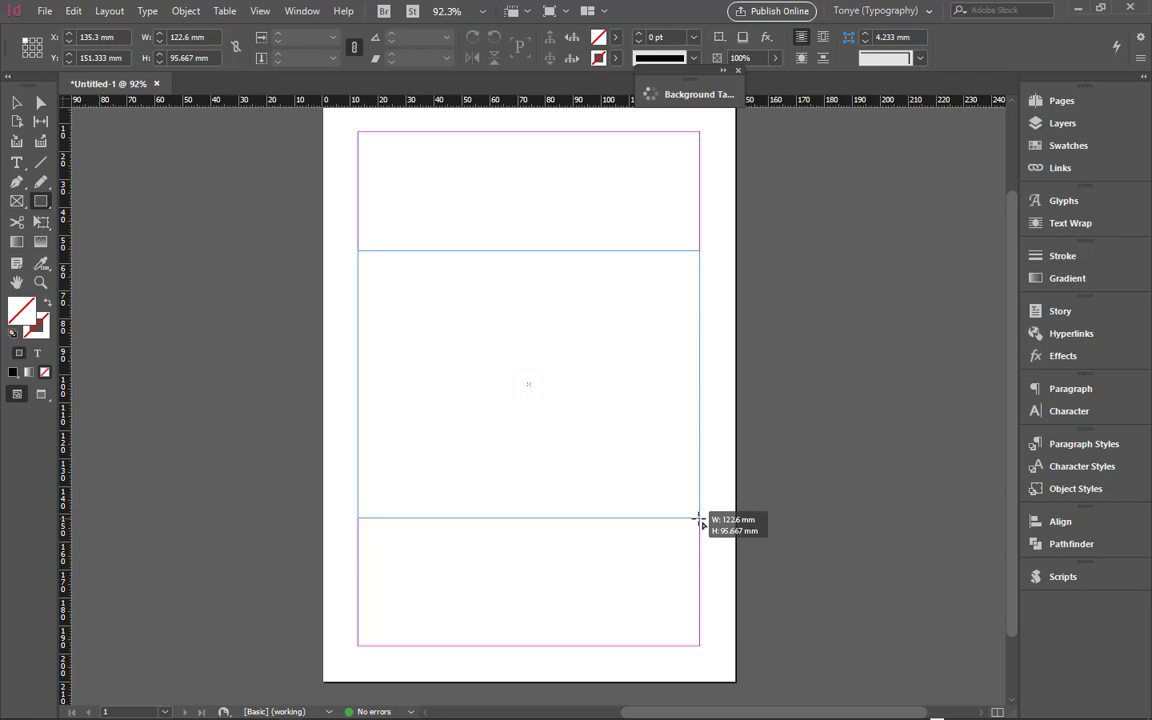
{"action": "left_click_drag", "start_coordinate": [700, 518], "coordinate": [700, 518]}
{"action": "key", "text": "Up"}
{"action": "key", "text": "Up"}
{"action": "key", "text": "Right"}
{"action": "key", "text": "Right"}
{"action": "key", "text": "Right"}
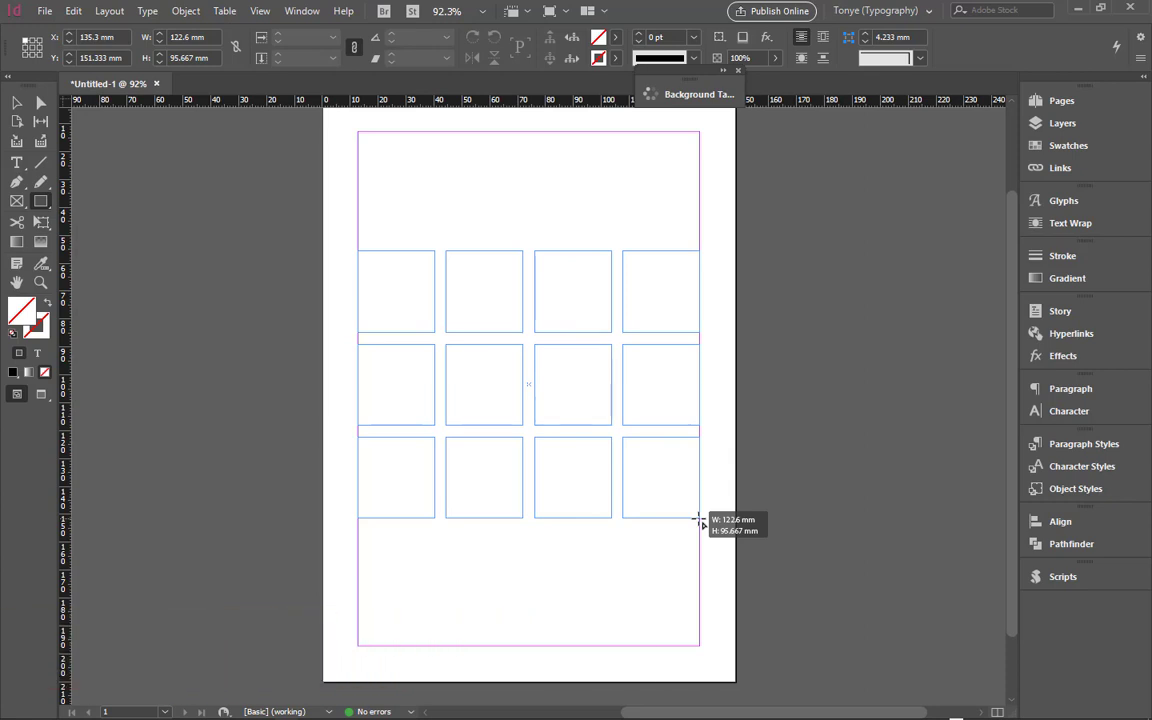
{"action": "left_click_drag", "start_coordinate": [698, 519], "coordinate": [703, 496]}
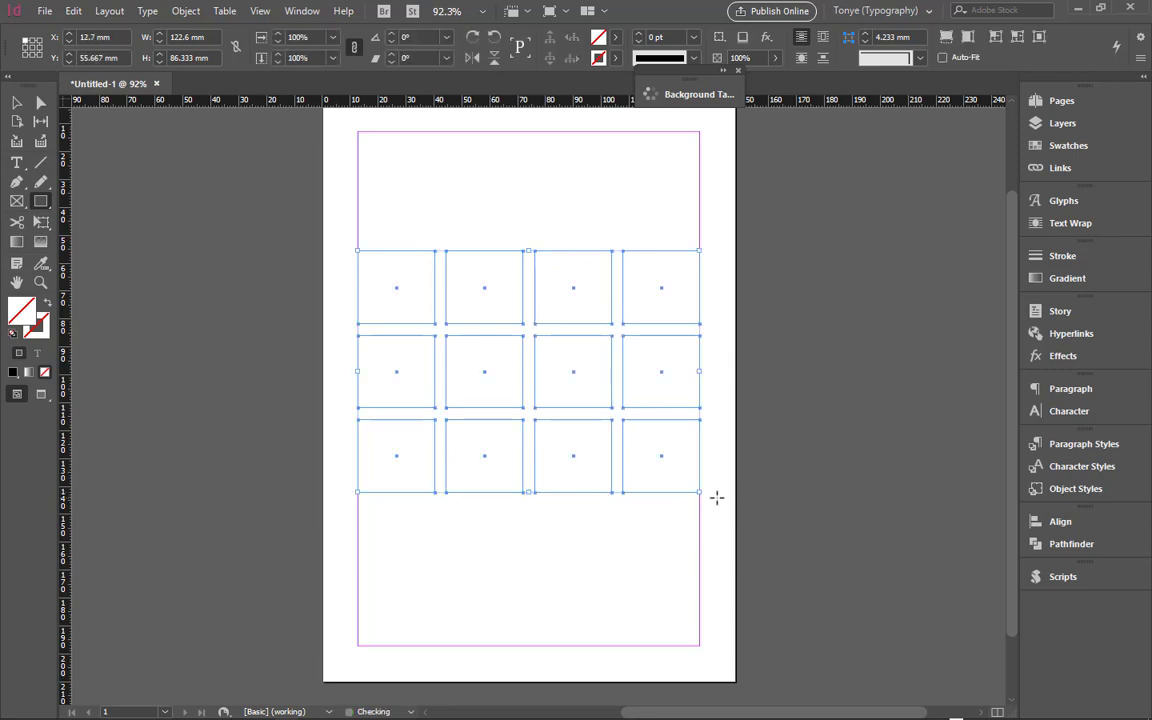
Step: Delete the second top-row frame so the top-left frame spans two columns
{"action": "left_click", "coordinate": [16, 102]}
{"action": "left_click", "coordinate": [424, 301]}
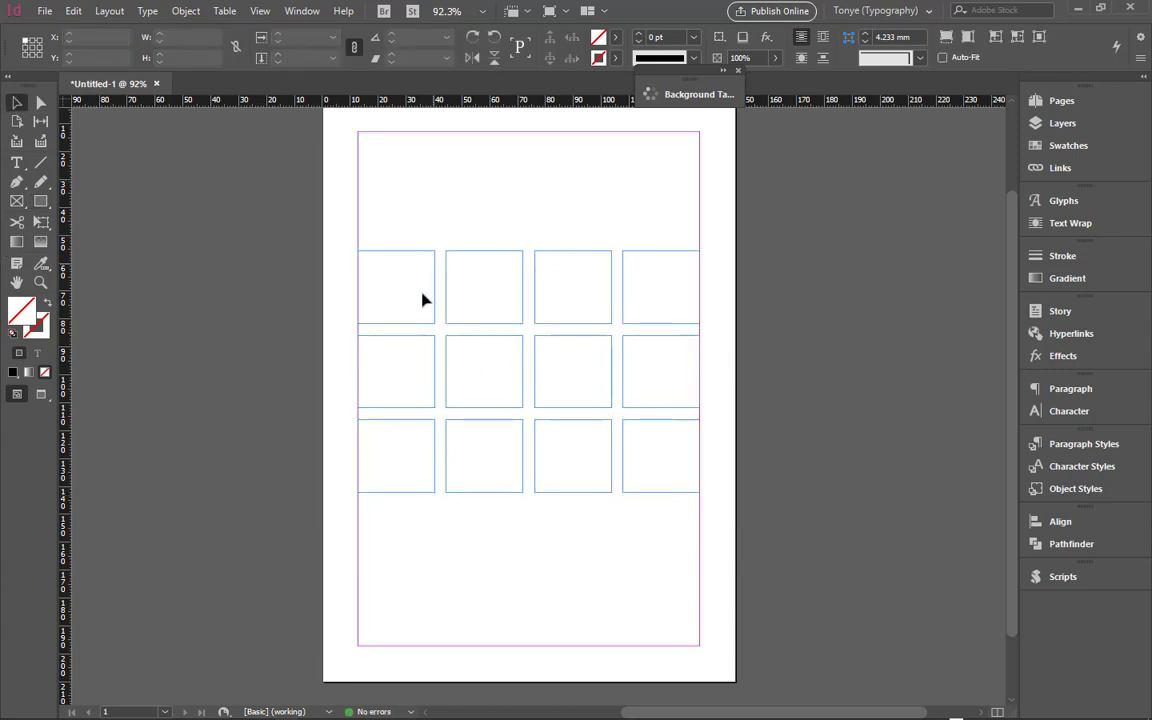
{"action": "left_click", "coordinate": [435, 298]}
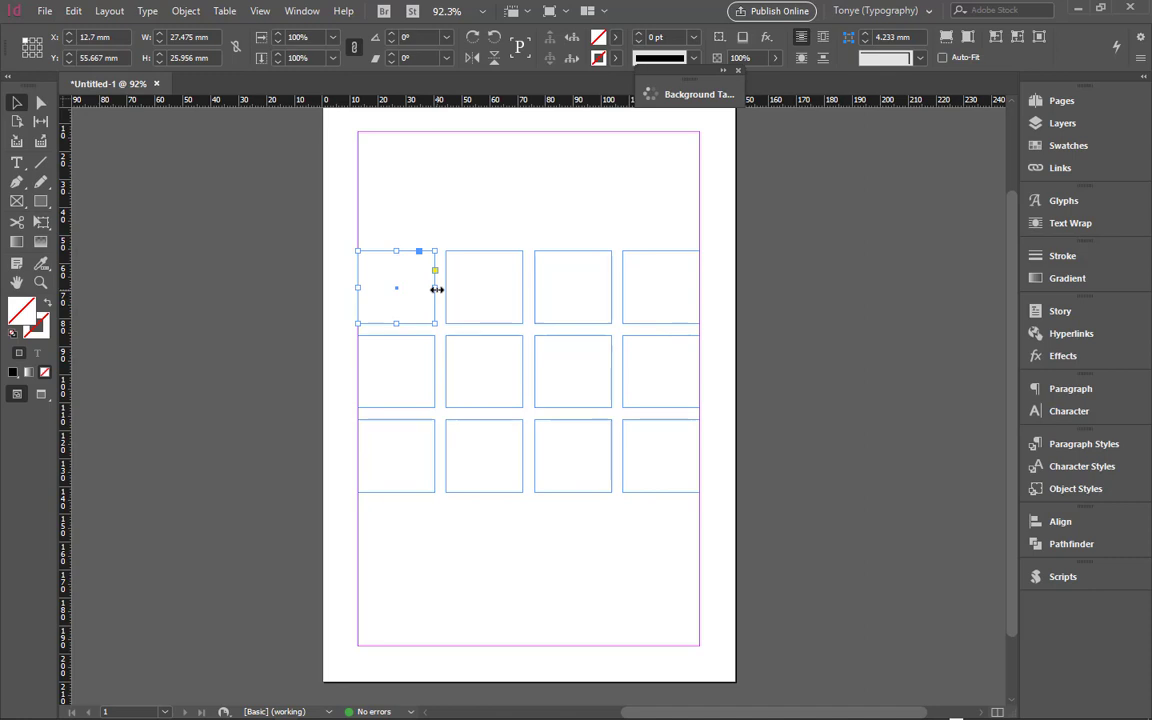
{"action": "left_click_drag", "start_coordinate": [436, 289], "coordinate": [521, 301]}
{"action": "key", "text": "ctrl+z"}
{"action": "left_click", "coordinate": [455, 288]}
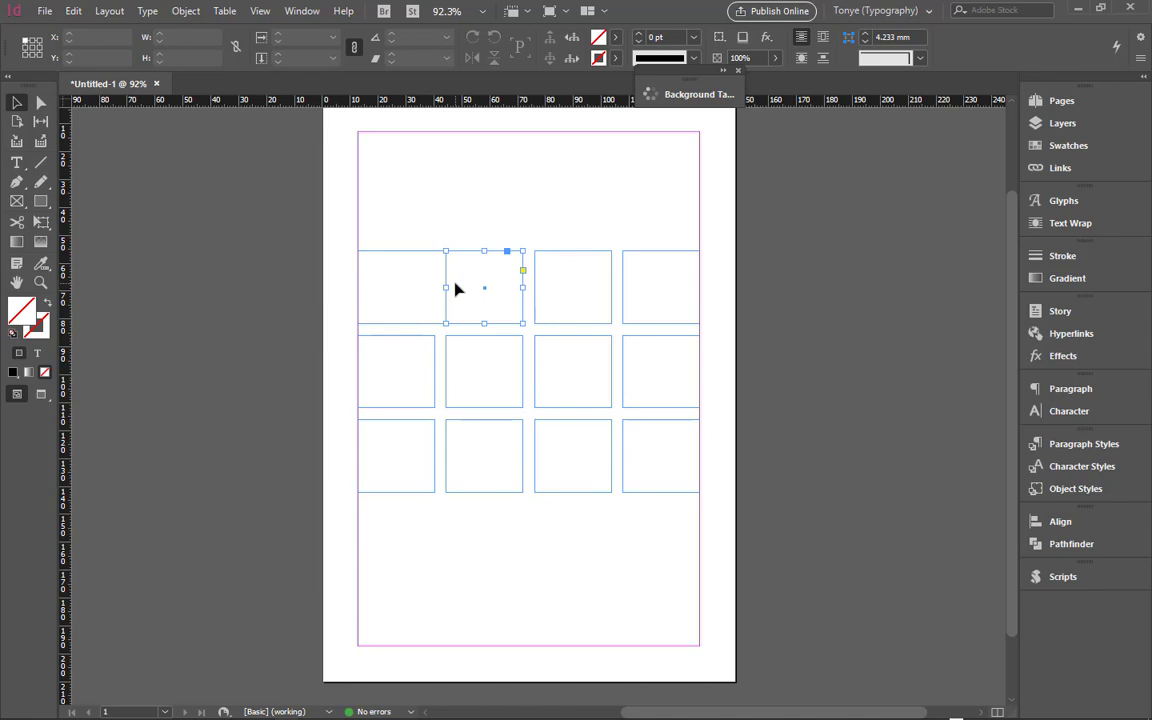
{"action": "key", "text": "Delete"}
Step: Merge the two bottom-left frames into one shape with Pathfinder Add
{"action": "left_click", "coordinate": [437, 462]}
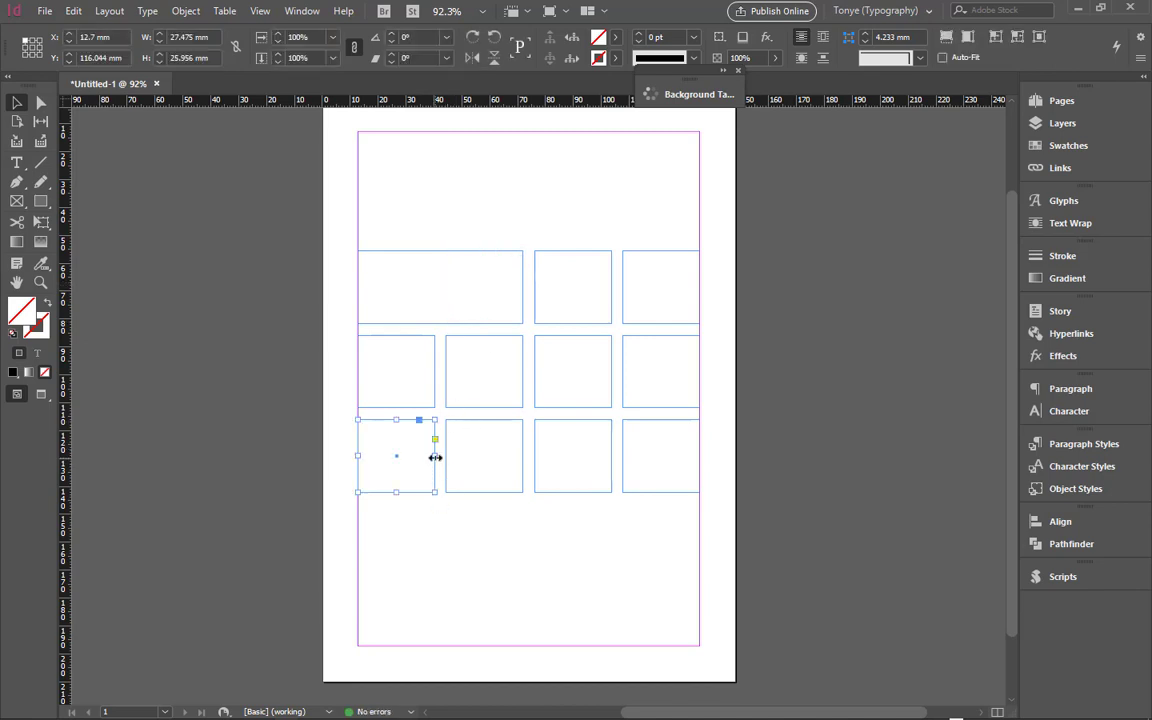
{"action": "mouse_move", "coordinate": [436, 456]}
{"action": "left_mouse_down"}
{"action": "mouse_move", "coordinate": [524, 463]}
{"action": "mouse_move", "coordinate": [432, 468]}
{"action": "left_mouse_up"}
{"action": "left_click", "coordinate": [463, 550]}
{"action": "left_click_drag", "start_coordinate": [417, 537], "coordinate": [463, 468]}
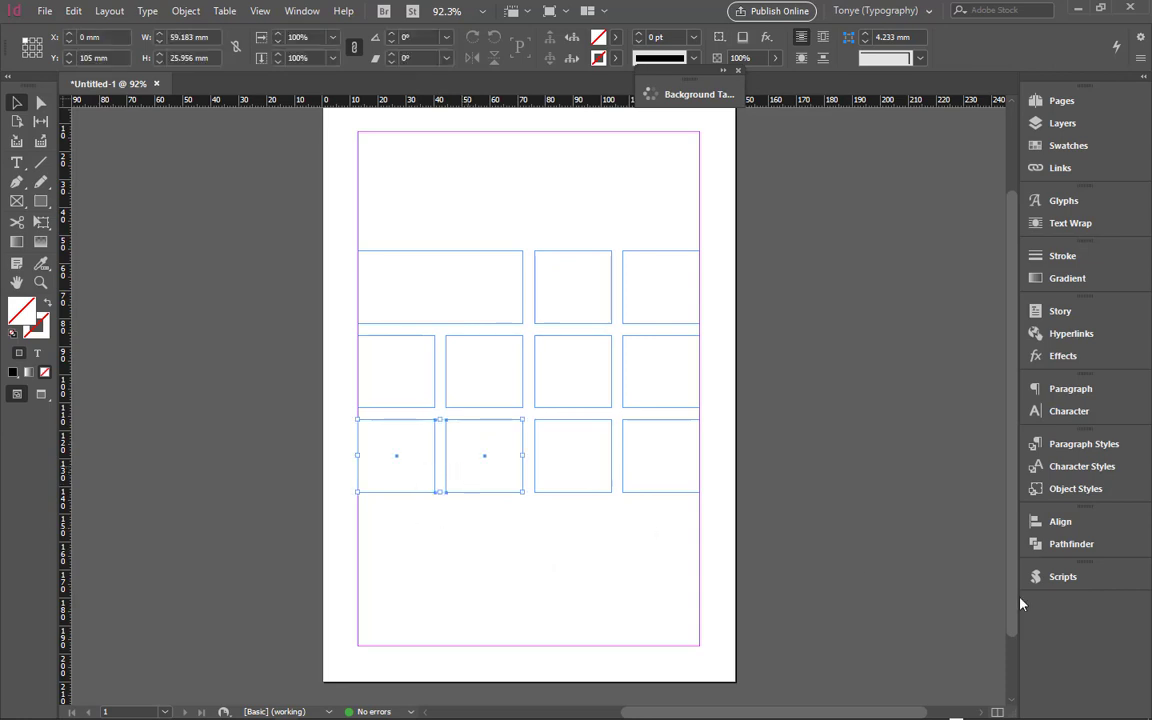
{"action": "left_click", "coordinate": [1066, 549]}
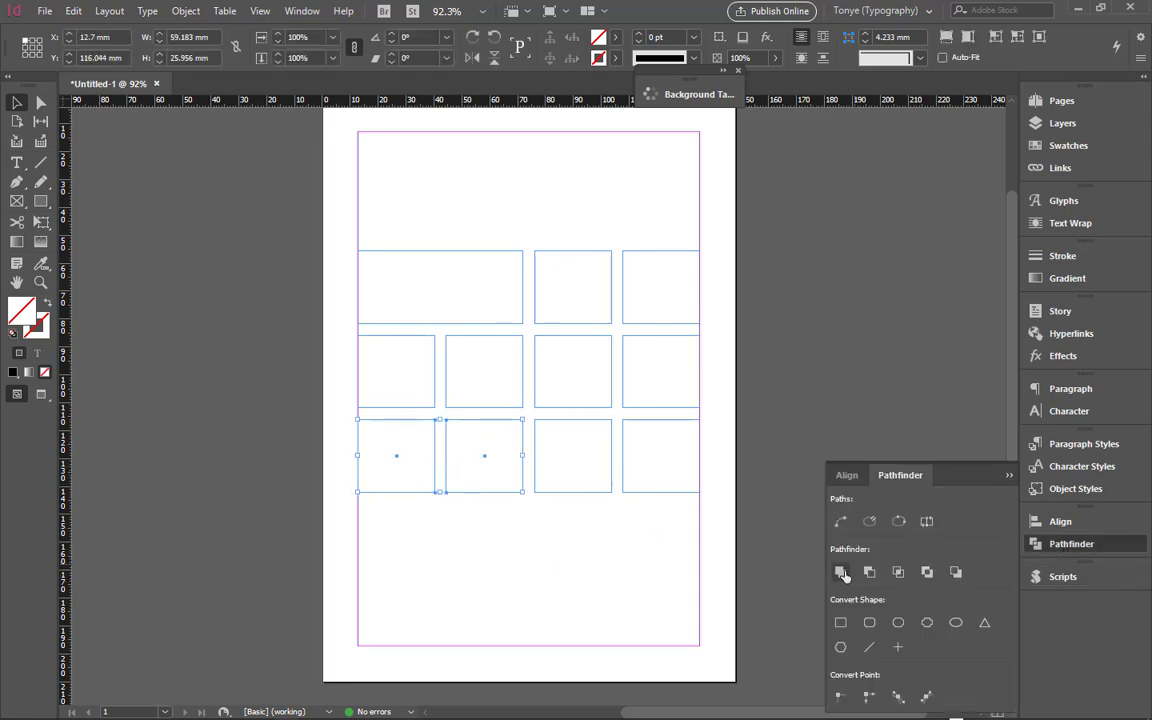
{"action": "left_click", "coordinate": [842, 573]}
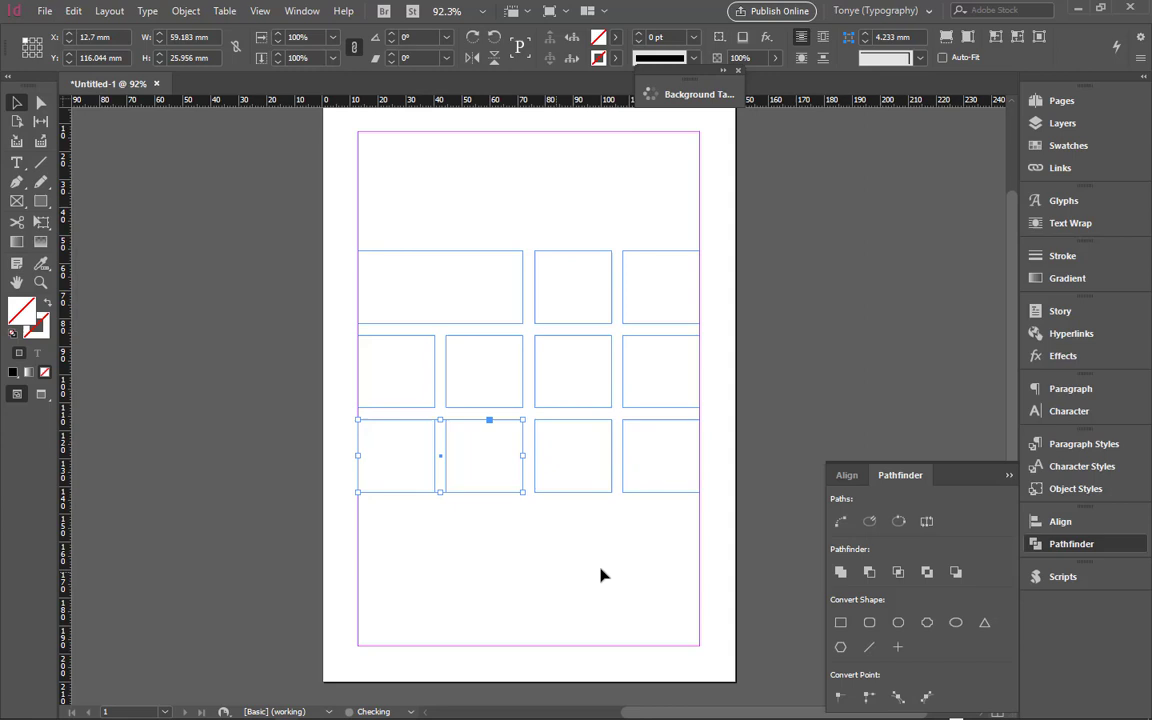
Step: Combine the eight remaining right-hand frames into a single shape
{"action": "left_click_drag", "start_coordinate": [560, 227], "coordinate": [656, 490]}
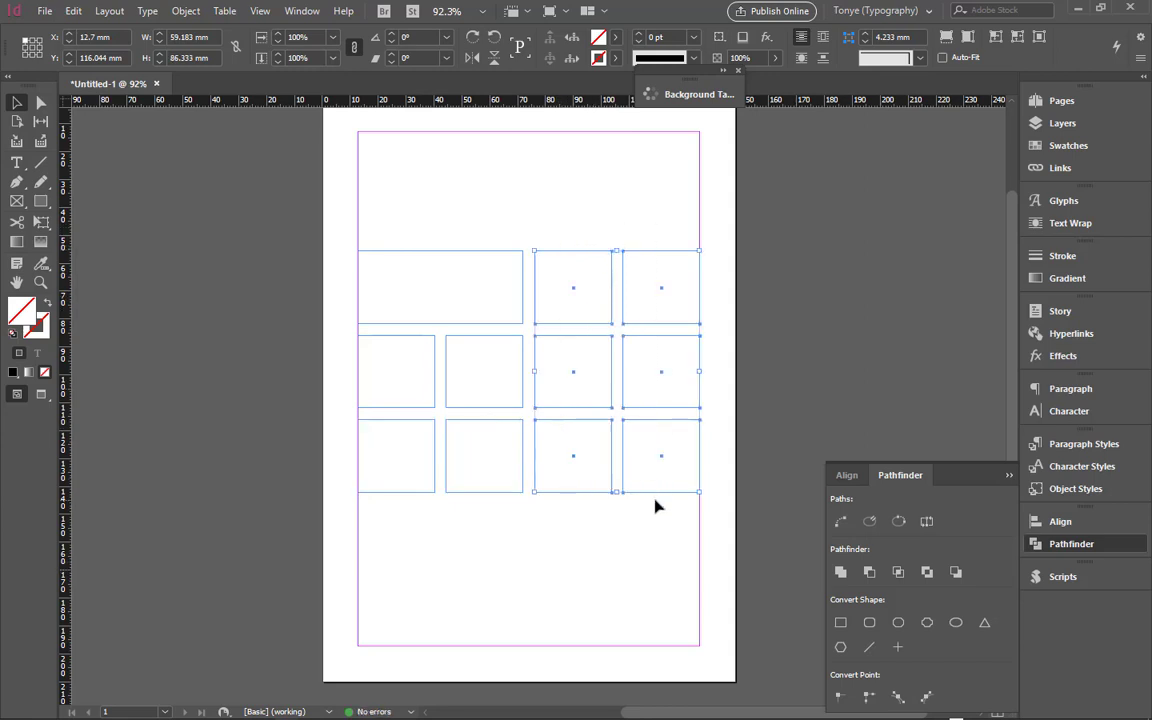
{"action": "left_click", "coordinate": [522, 388], "text": "shift"}
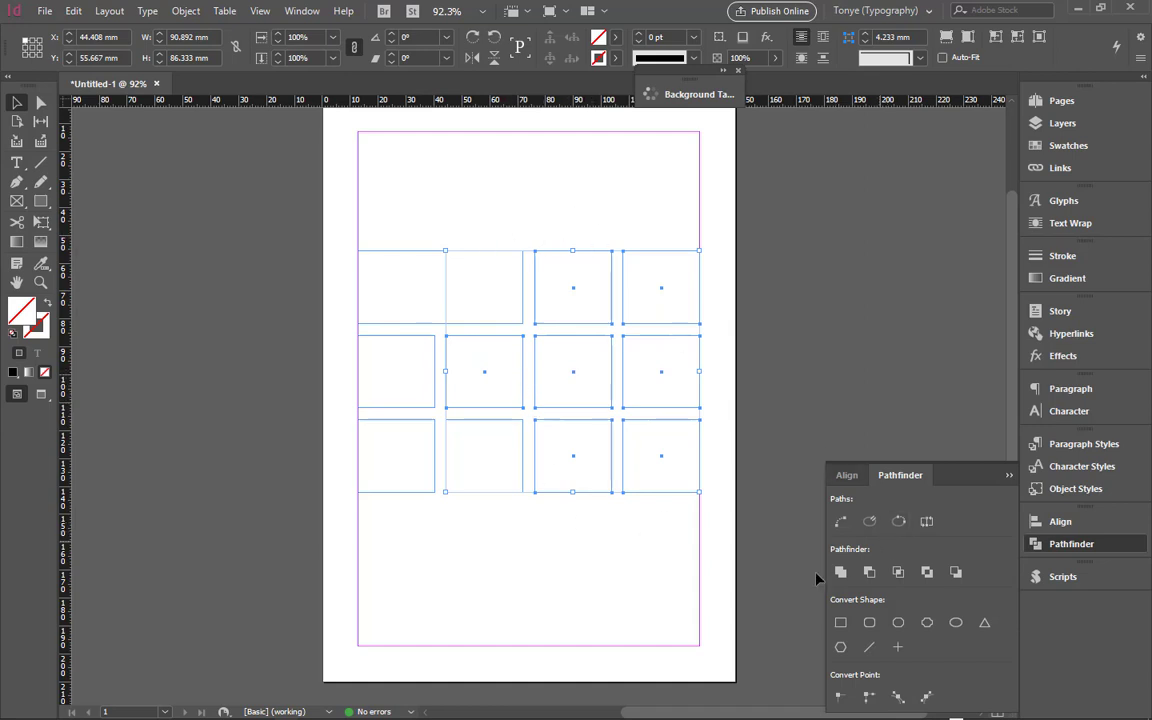
{"action": "left_click", "coordinate": [840, 572]}
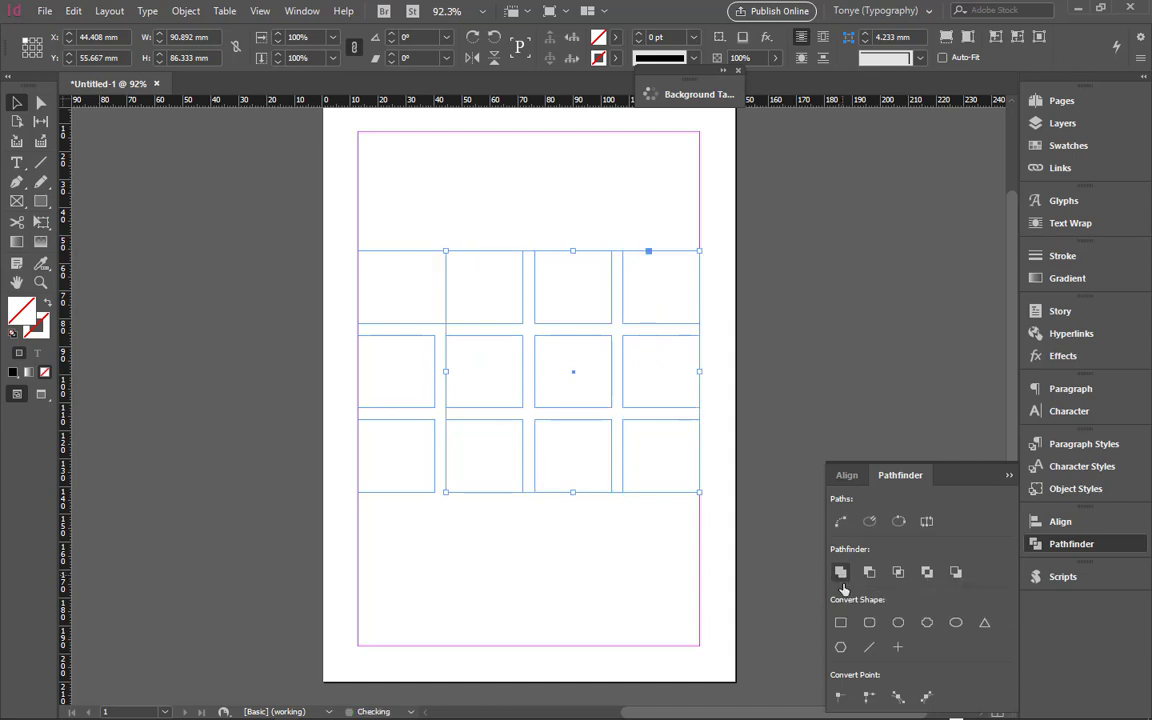
{"action": "left_click", "coordinate": [540, 586]}
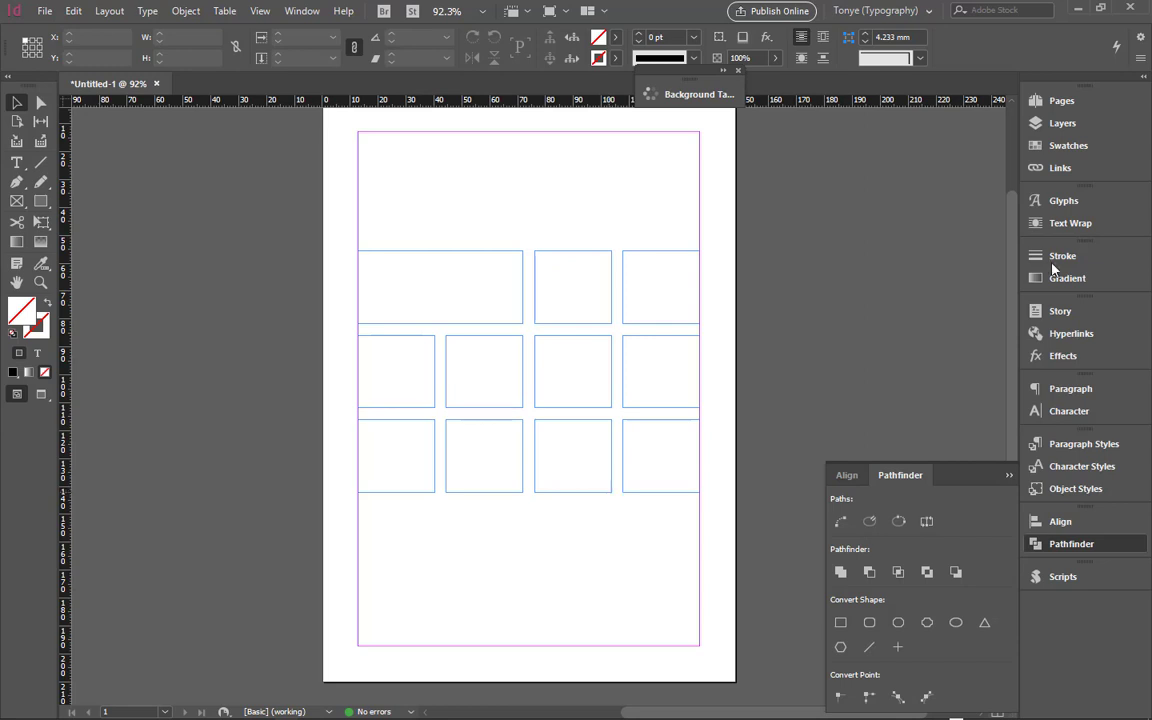
Step: Fill the wide top-left frame cyan, the middle-left frame yellow and the bottom-left pair red
{"action": "left_click", "coordinate": [1068, 145]}
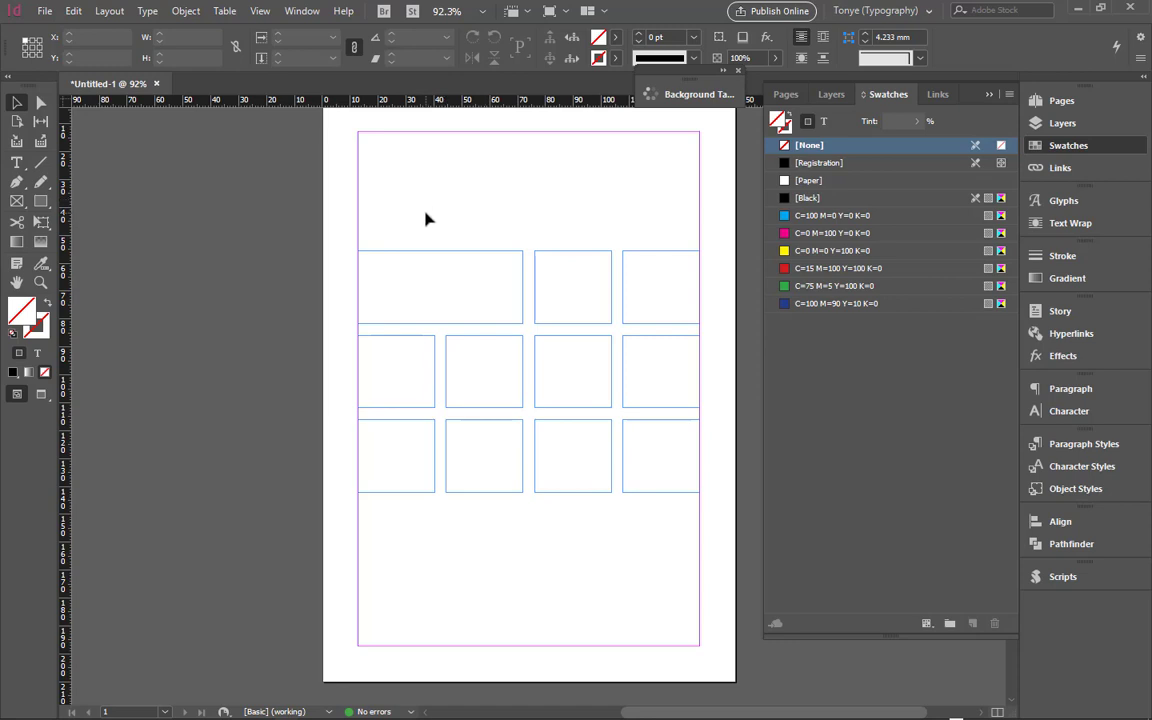
{"action": "left_click", "coordinate": [449, 265]}
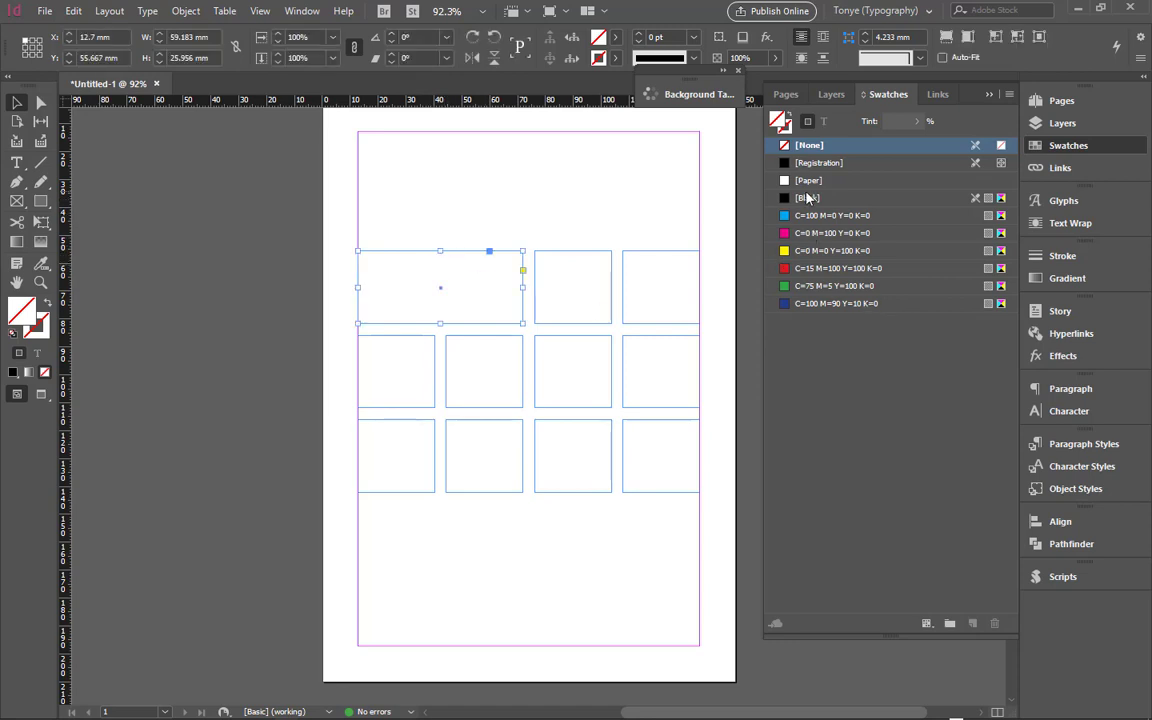
{"action": "left_click", "coordinate": [820, 215]}
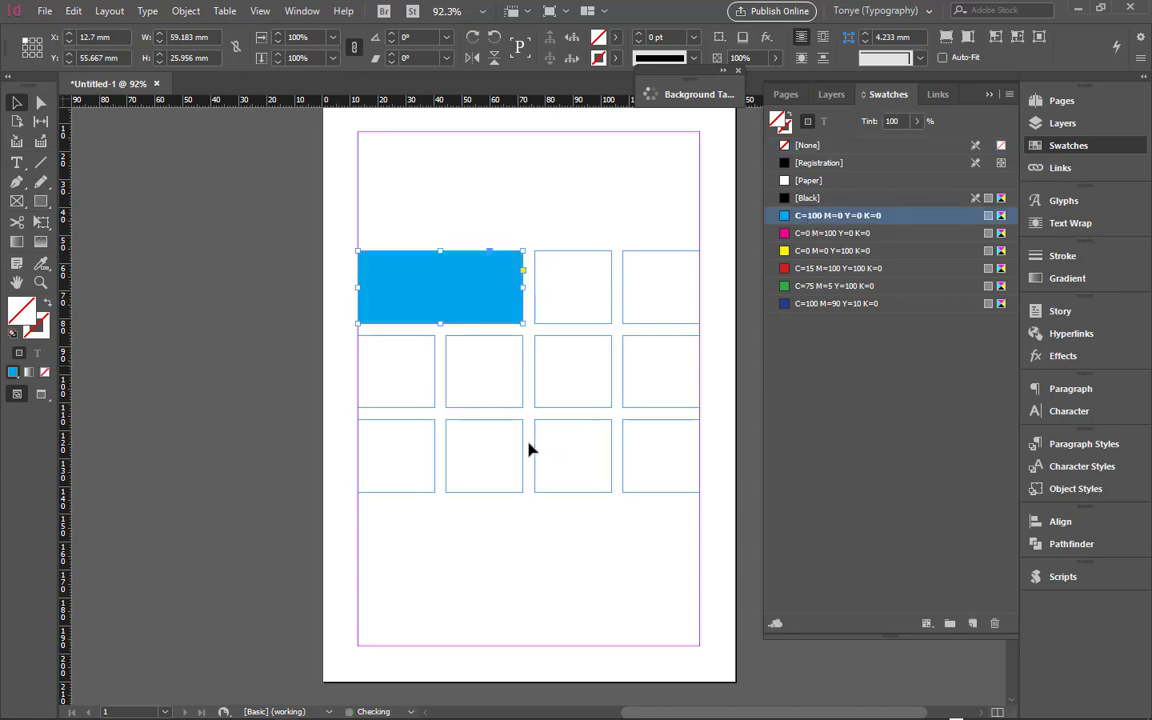
{"action": "left_click", "coordinate": [436, 401]}
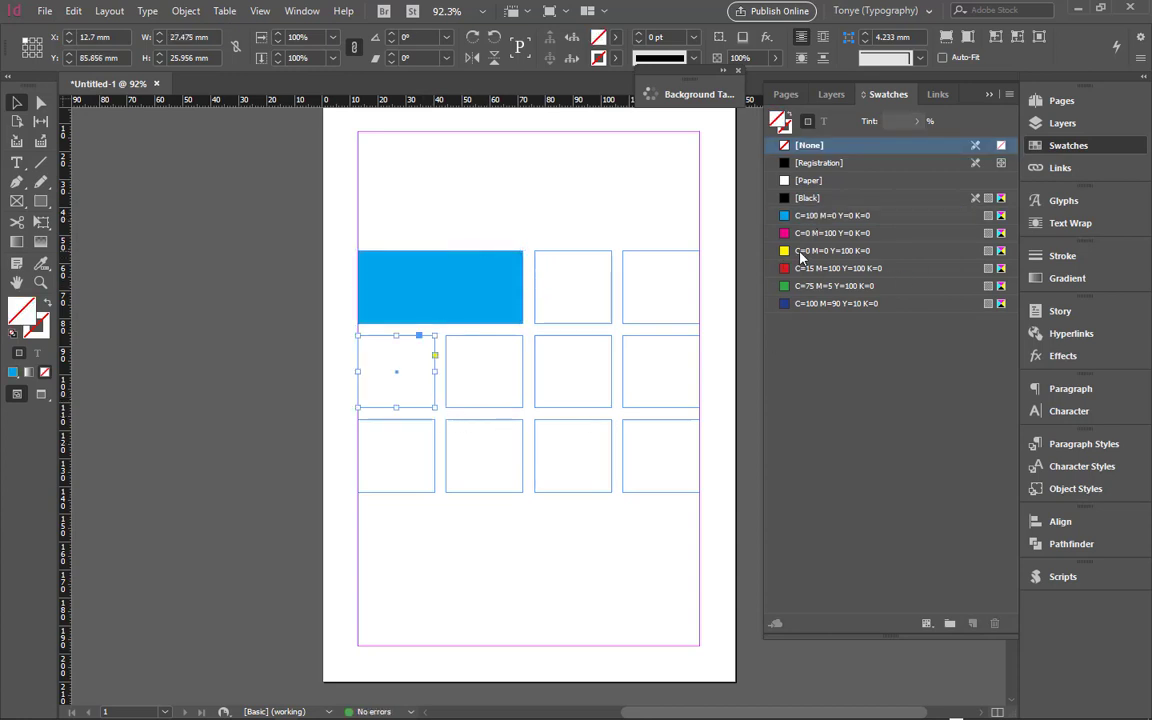
{"action": "left_click", "coordinate": [820, 250]}
{"action": "left_click", "coordinate": [436, 461]}
{"action": "key", "text": "slash"}
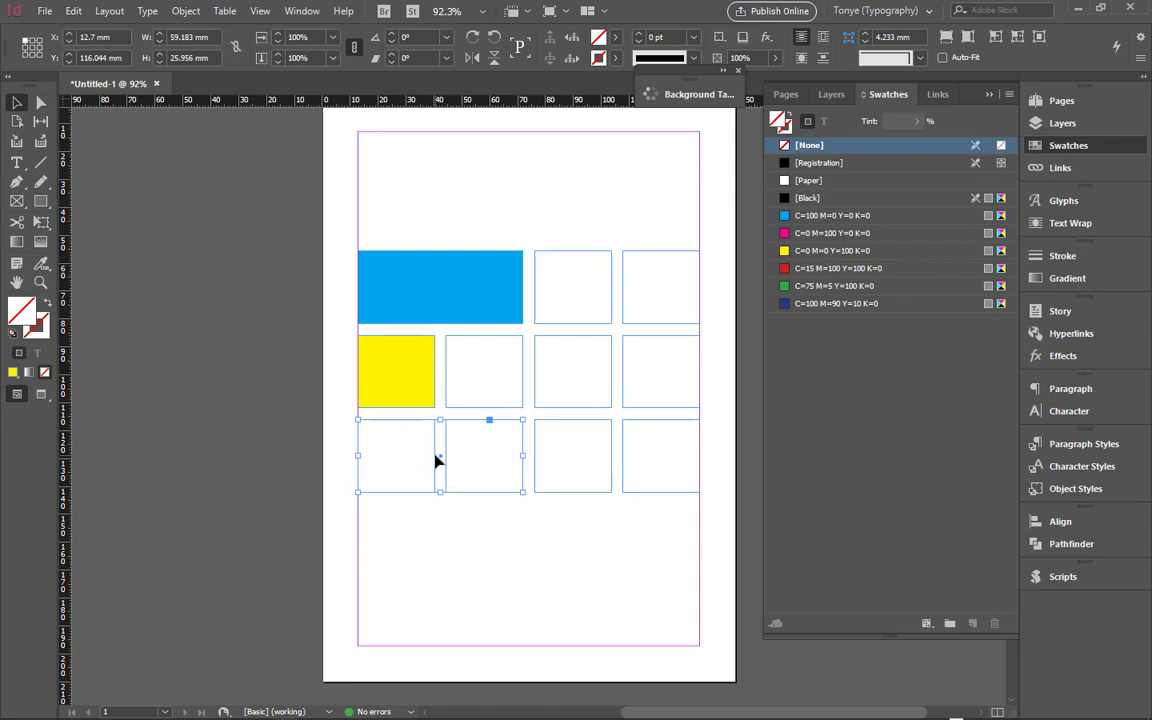
{"action": "left_click", "coordinate": [818, 269]}
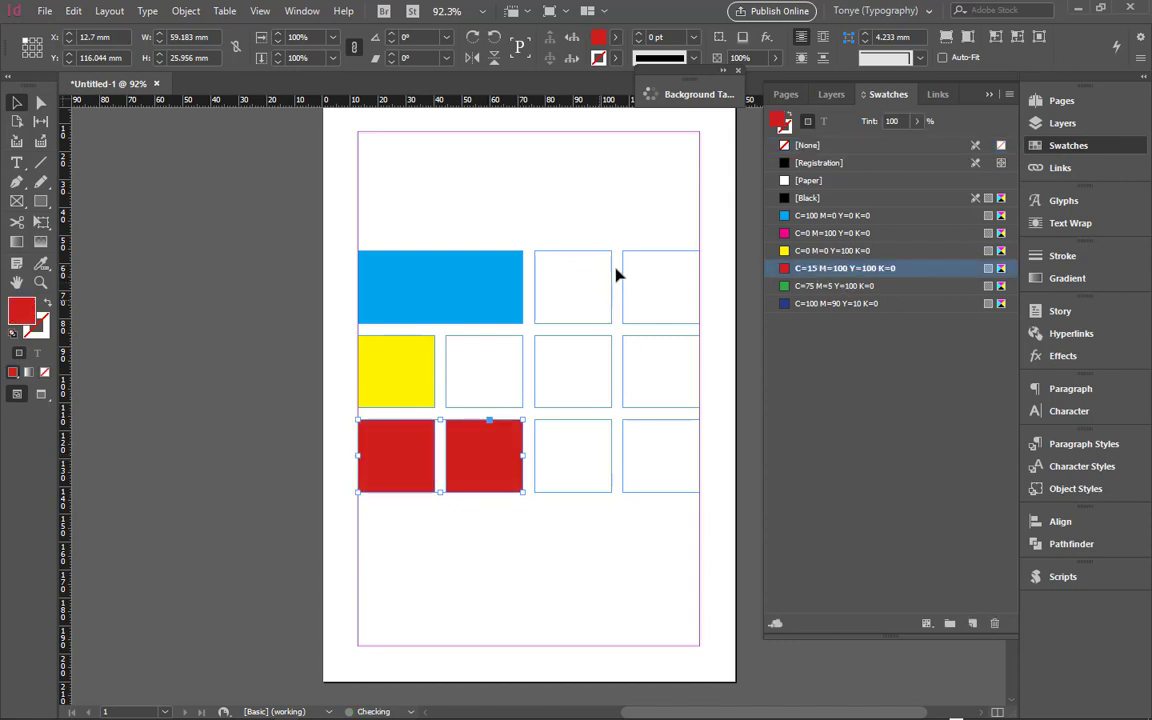
Step: Fill the remaining merged frames green and check the cyan frame's fill
{"action": "left_click", "coordinate": [640, 308]}
{"action": "key", "text": "slash"}
{"action": "left_click", "coordinate": [800, 287]}
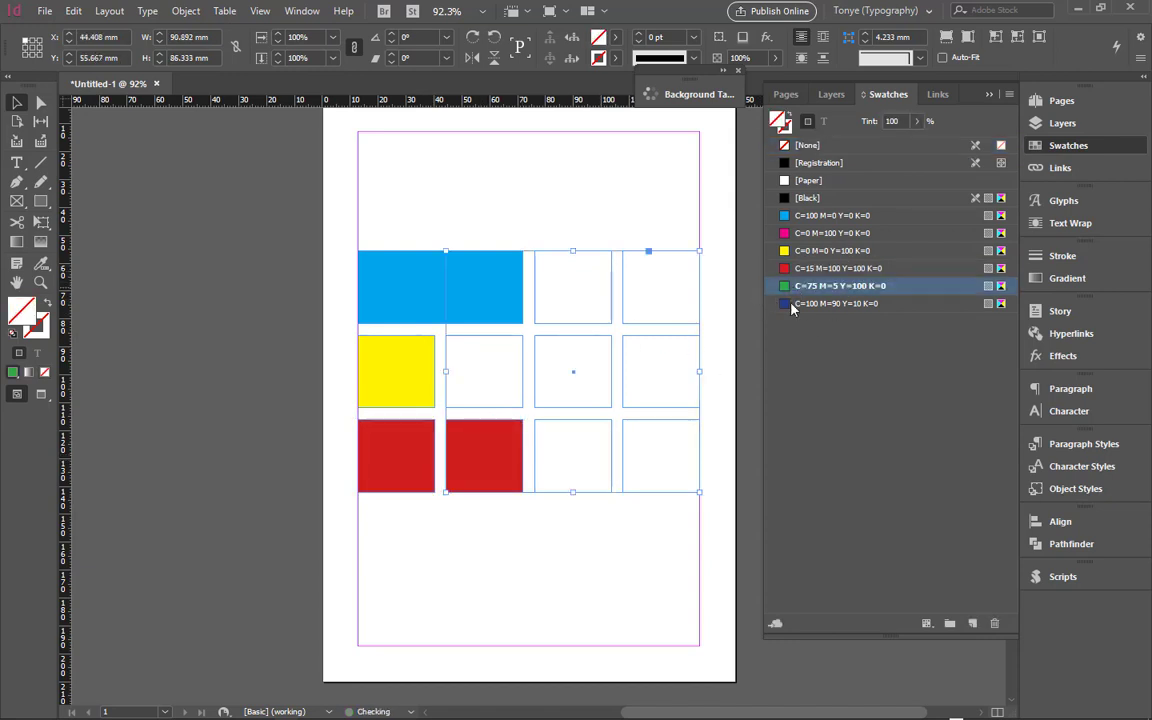
{"action": "left_click", "coordinate": [587, 220]}
{"action": "key", "text": "slash"}
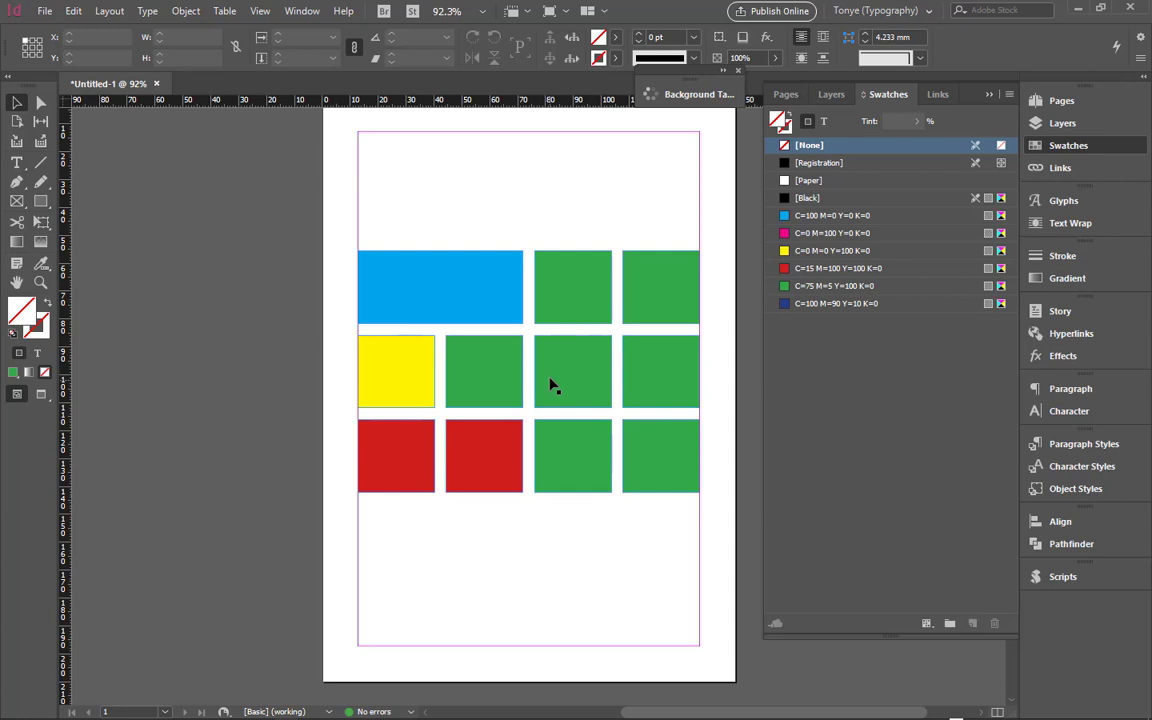
{"action": "left_click", "coordinate": [489, 300]}
{"action": "left_click", "coordinate": [536, 238]}
Step: Load photos shutterstock_139929448, shutterstock_143521438 and shutterstock_134988254 for placing
{"action": "left_click", "coordinate": [45, 11]}
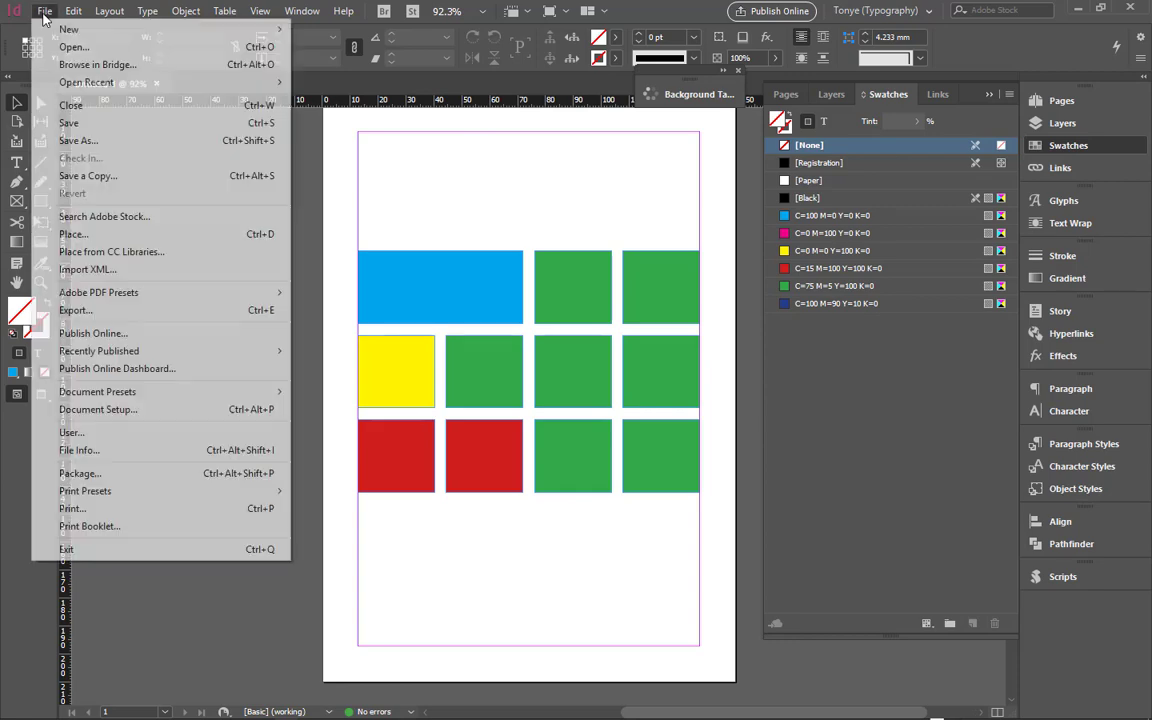
{"action": "left_click", "coordinate": [127, 236]}
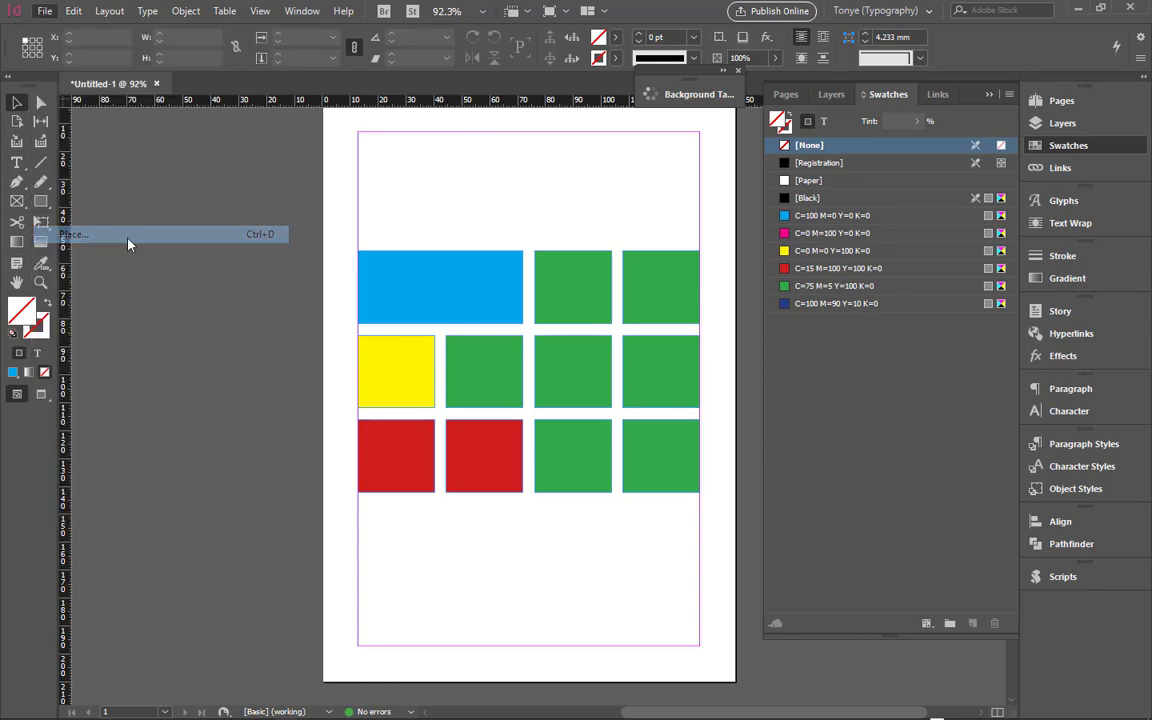
{"action": "left_click", "coordinate": [617, 409]}
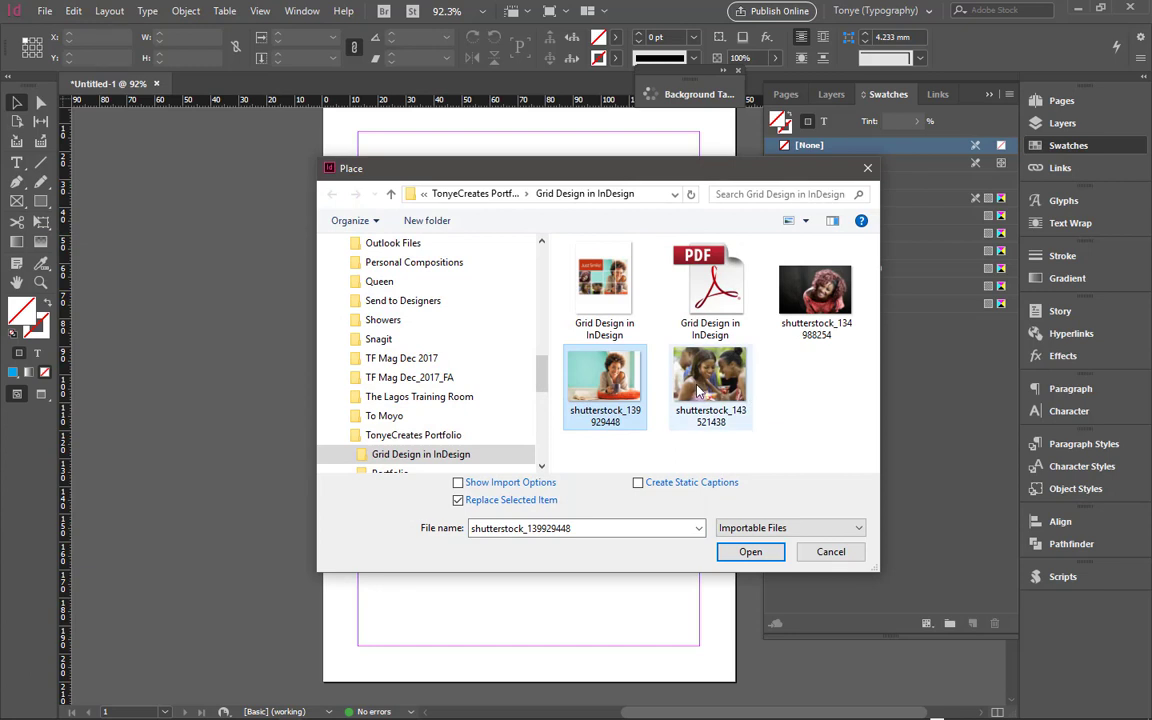
{"action": "left_click", "coordinate": [697, 390], "text": "ctrl"}
{"action": "left_click", "coordinate": [815, 287], "text": "ctrl"}
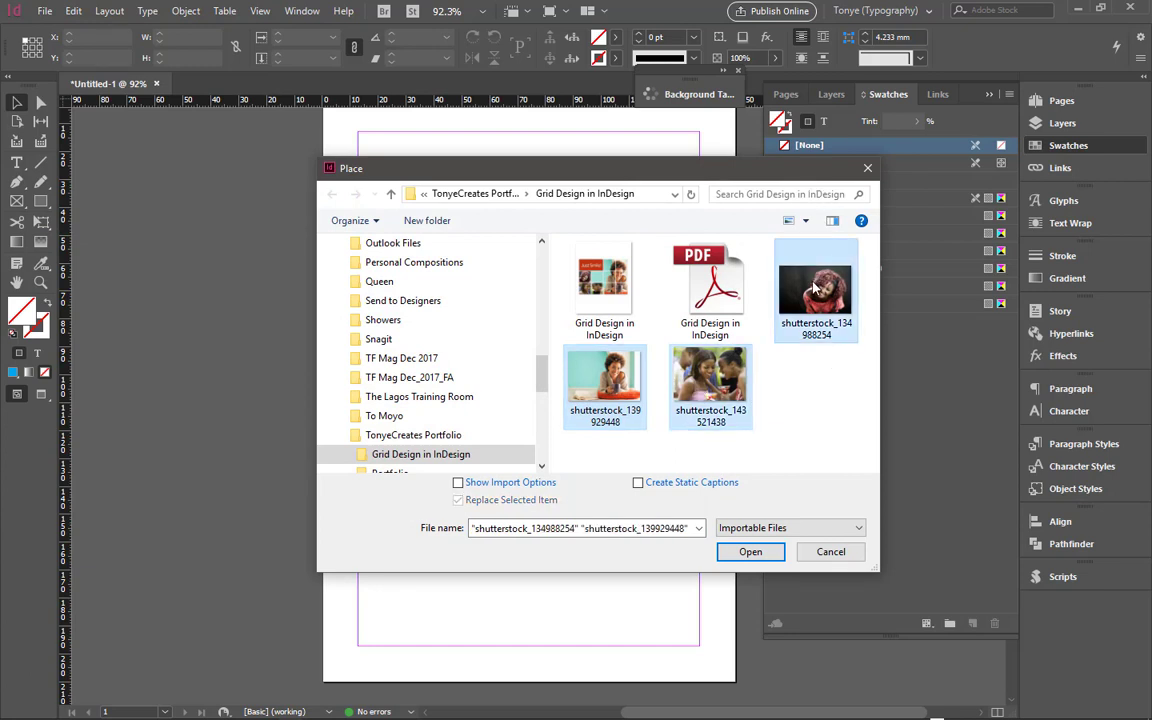
{"action": "left_click", "coordinate": [749, 550]}
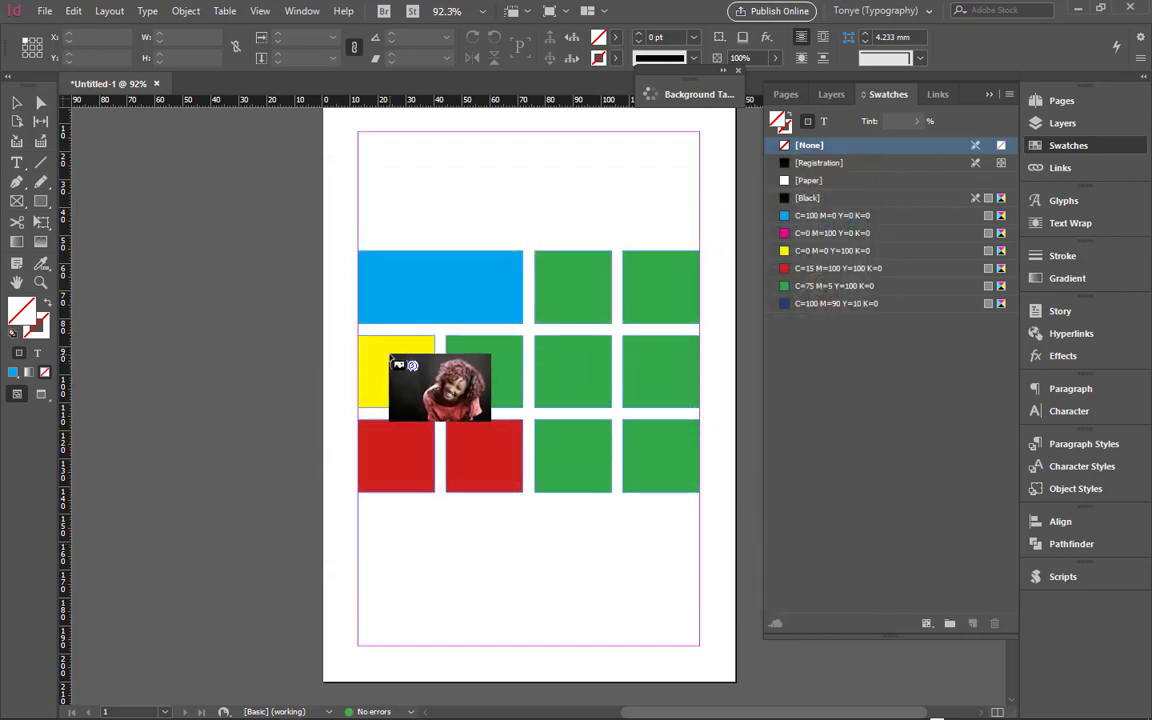
Step: Place the loaded photos into the yellow, green and red frames
{"action": "left_click", "coordinate": [391, 361]}
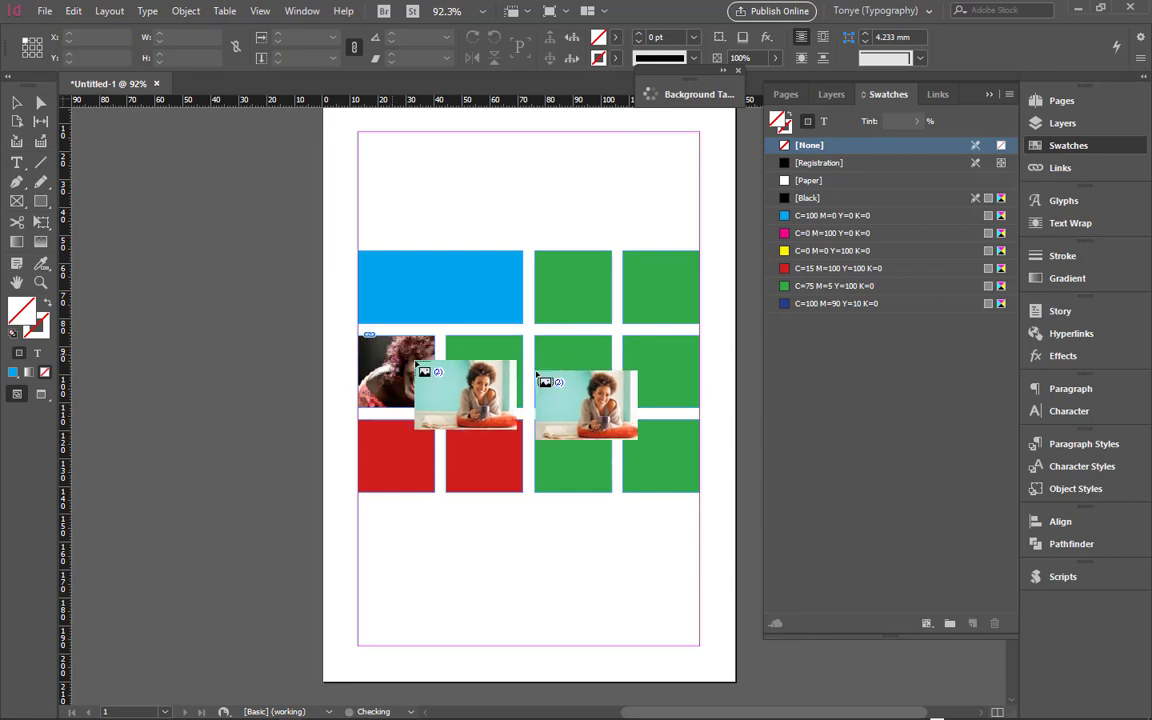
{"action": "left_click", "coordinate": [567, 283]}
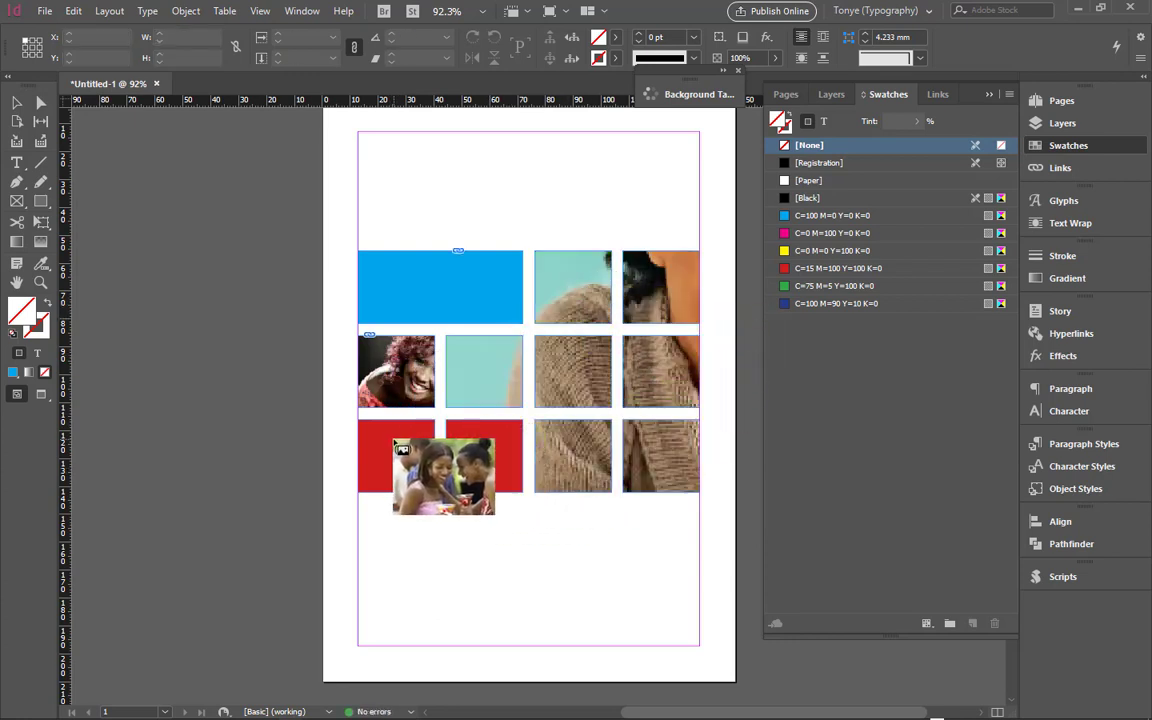
{"action": "left_click_drag", "start_coordinate": [394, 442], "coordinate": [394, 443]}
{"action": "left_click", "coordinate": [512, 515]}
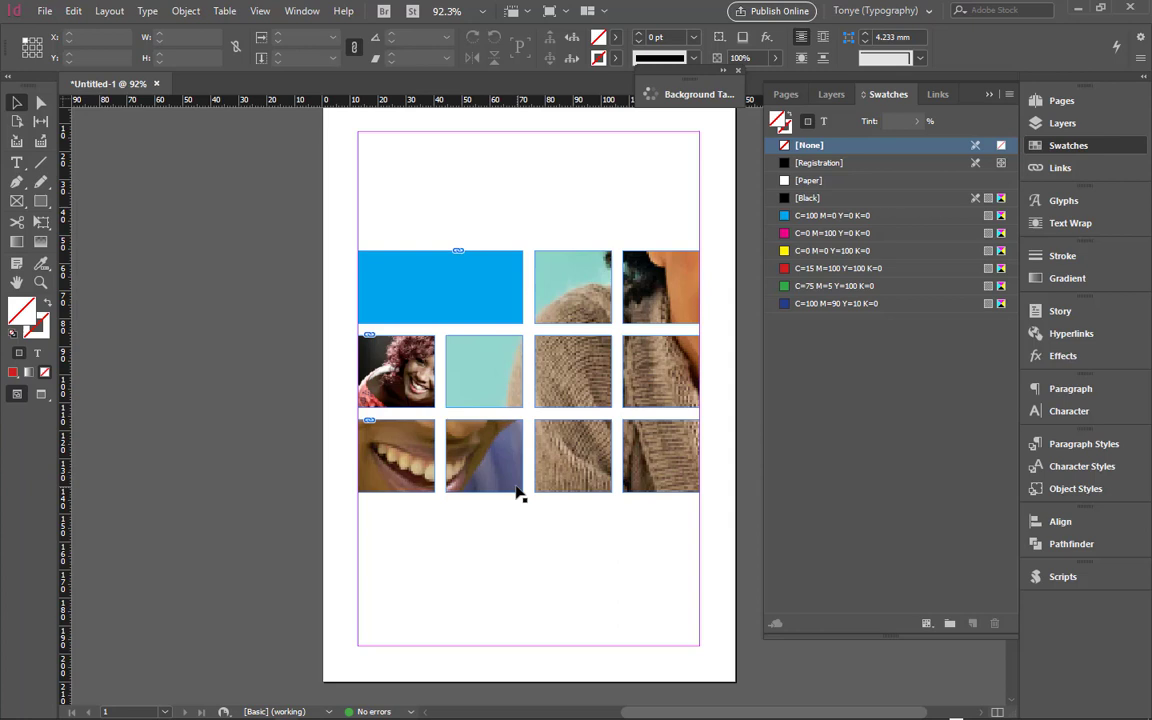
Step: Select all image frames and refit them with Fill Frame Proportionally
{"action": "left_click", "coordinate": [517, 480]}
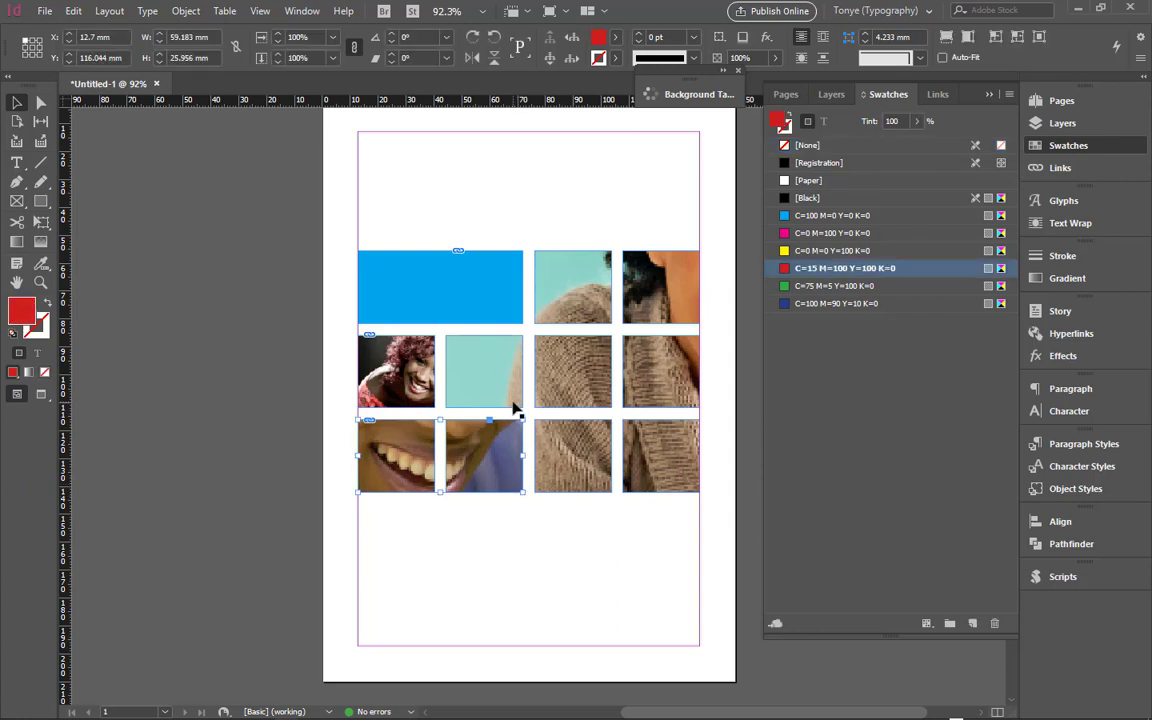
{"action": "left_click", "coordinate": [553, 427]}
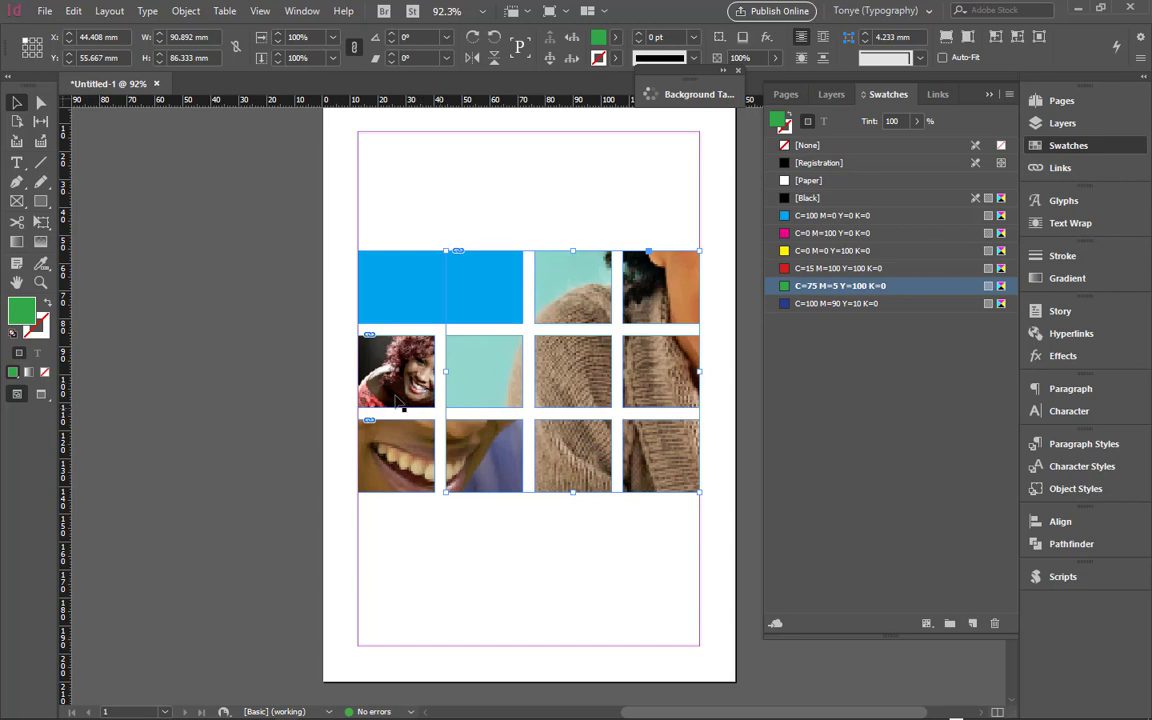
{"action": "left_click", "coordinate": [382, 365]}
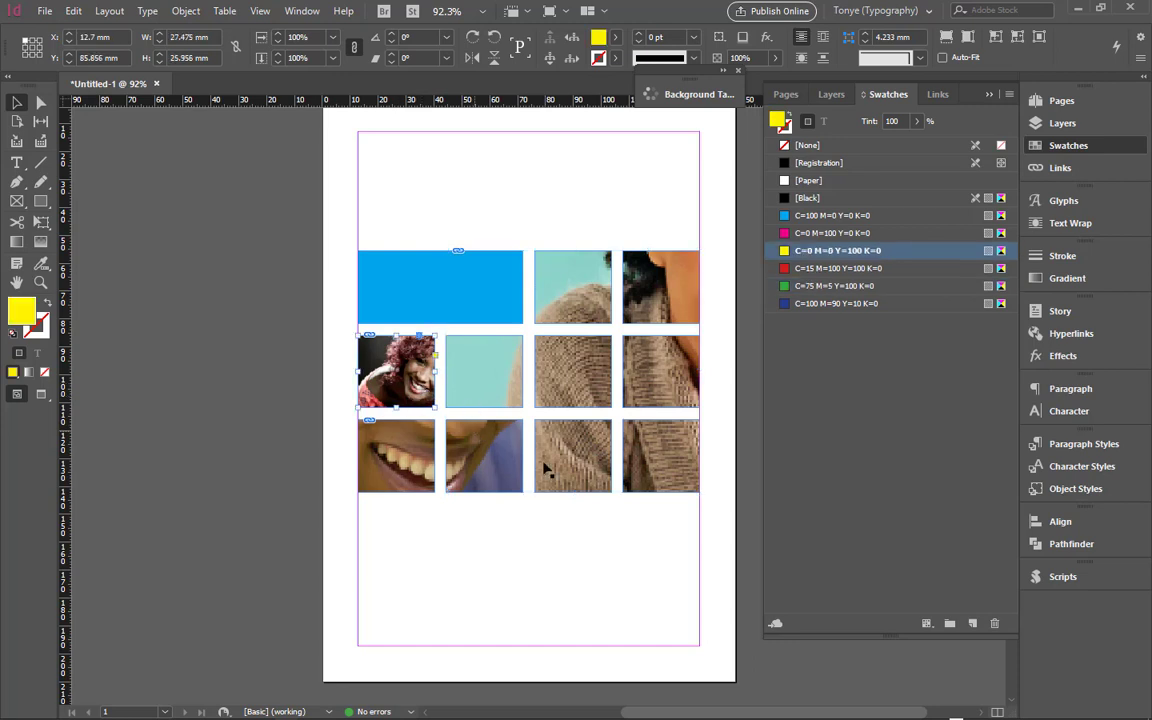
{"action": "left_click", "coordinate": [473, 490]}
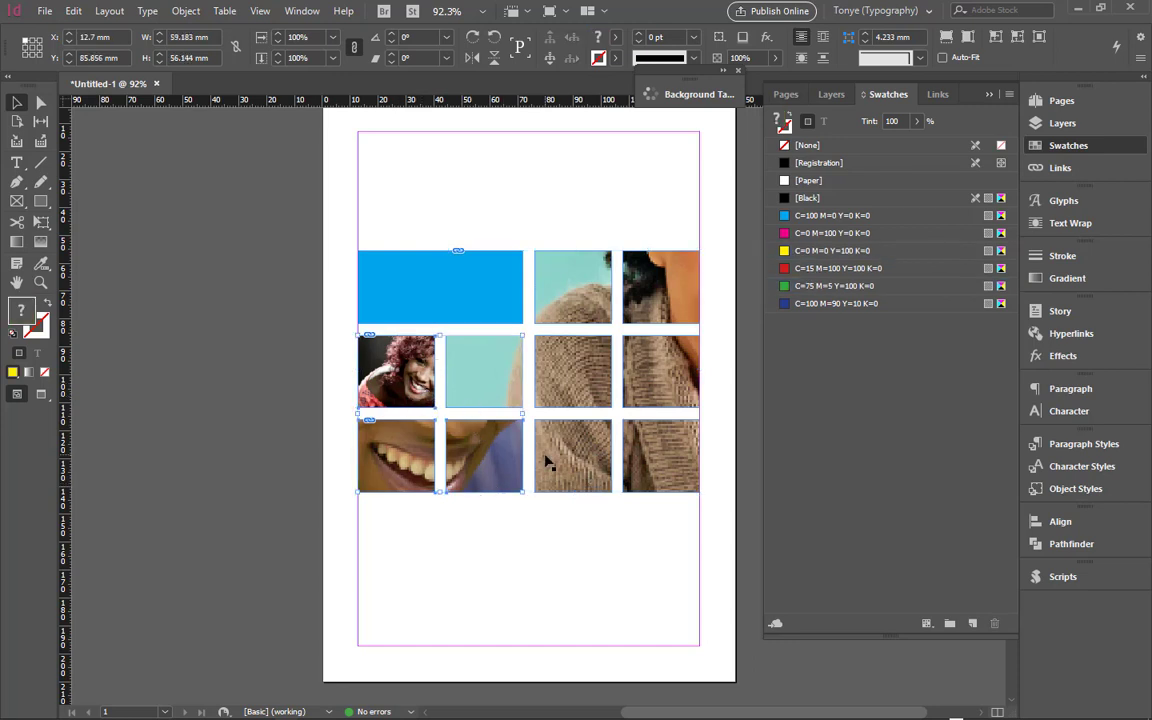
{"action": "key", "text": "ctrl+a"}
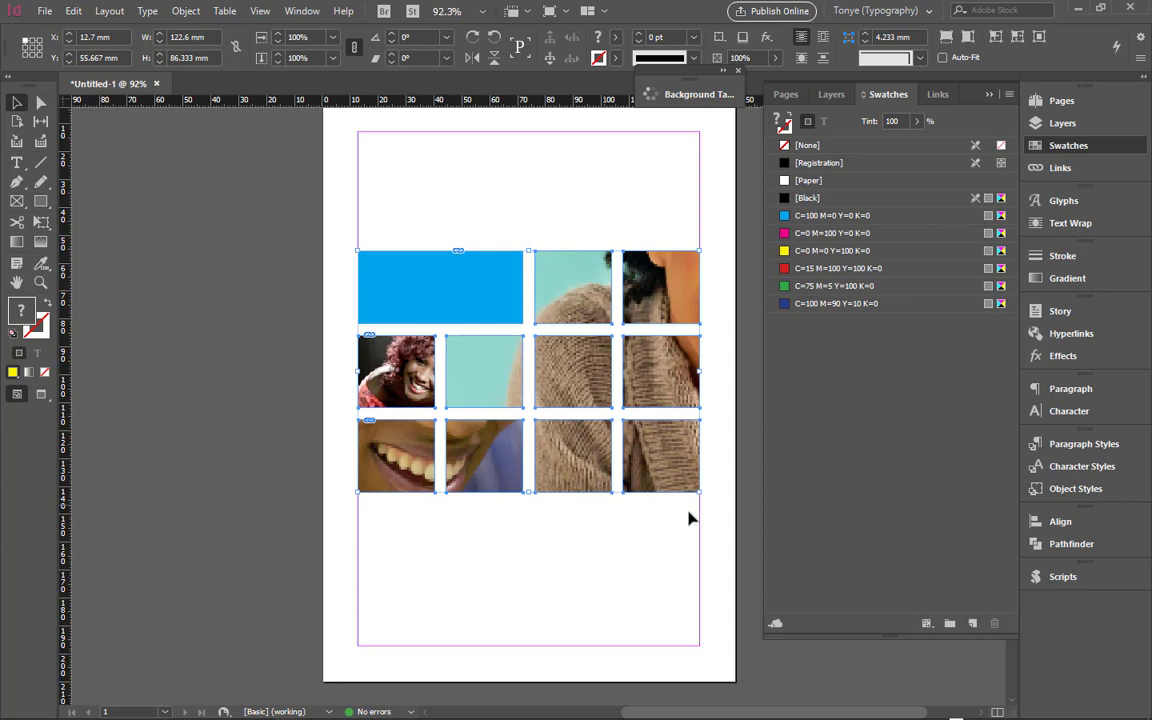
{"action": "left_click", "coordinate": [946, 44]}
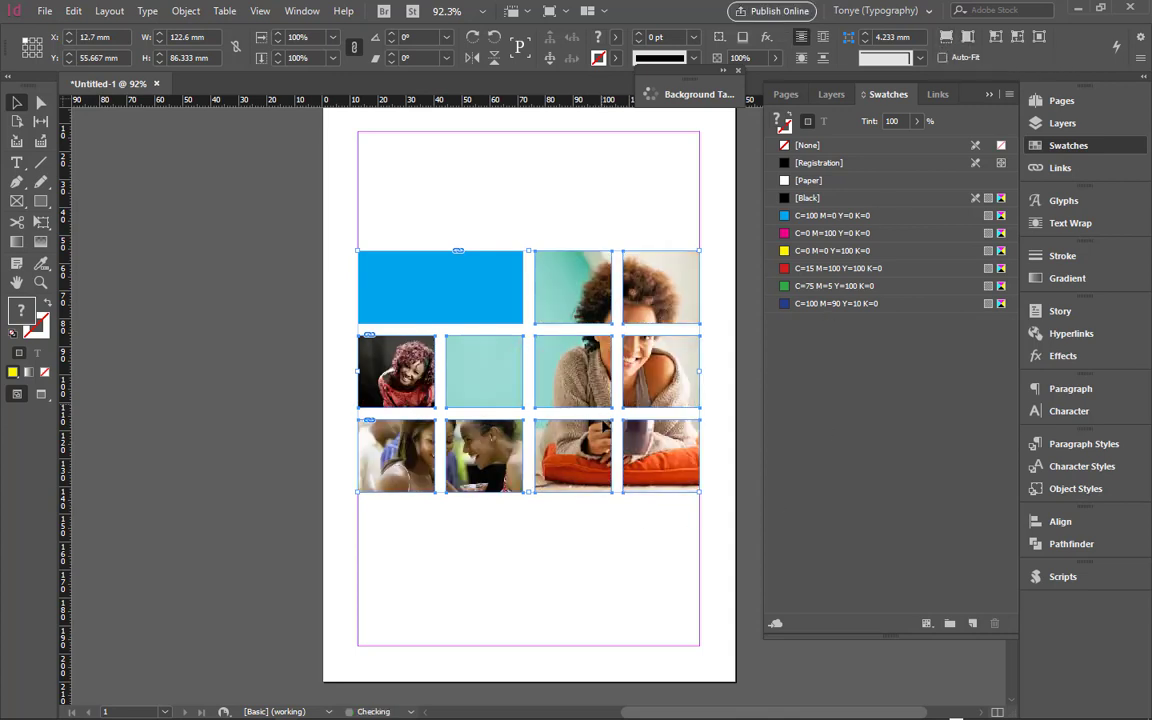
{"action": "left_click", "coordinate": [535, 522]}
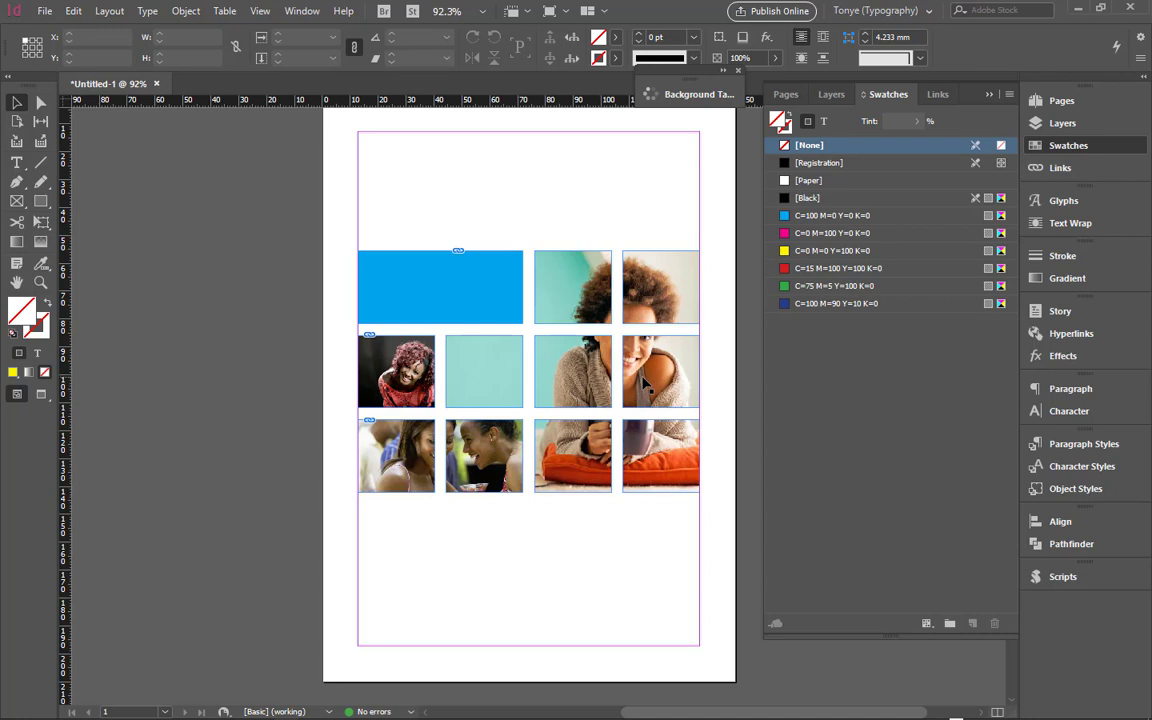
Step: Enlarge the red-shirt woman's photo and nudge it to centre her face
{"action": "left_click", "coordinate": [648, 386]}
{"action": "left_click_drag", "start_coordinate": [599, 378], "coordinate": [607, 370]}
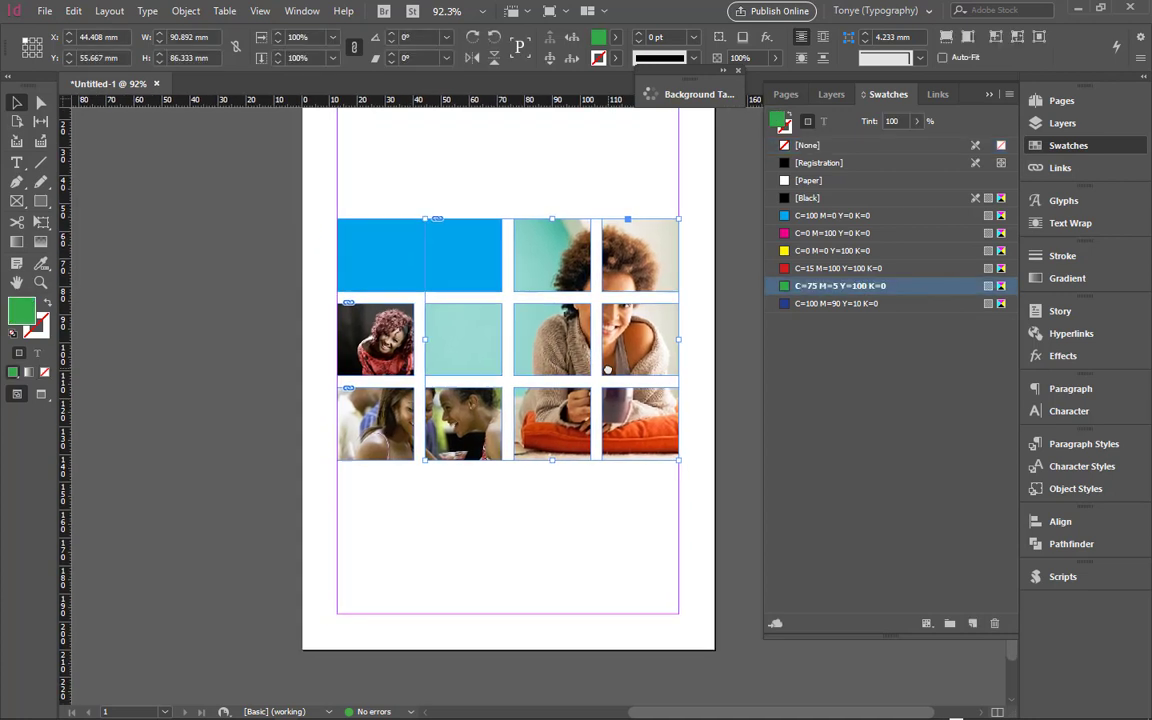
{"action": "left_click", "coordinate": [343, 308]}
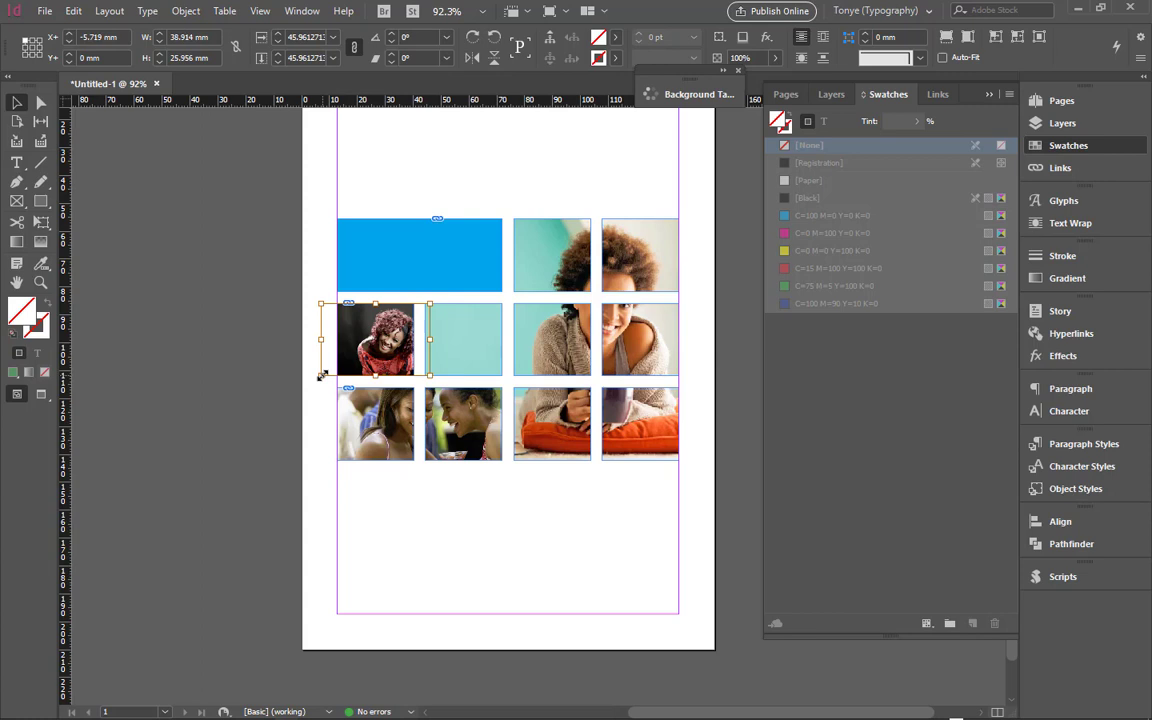
{"action": "left_click_drag", "start_coordinate": [320, 375], "coordinate": [293, 393]}
{"action": "key", "text": "Up"}
{"action": "key", "text": "Up"}
{"action": "key", "text": "Up"}
{"action": "key", "text": "Up"}
{"action": "key", "text": "Up"}
{"action": "key", "text": "Up"}
{"action": "key", "text": "Up"}
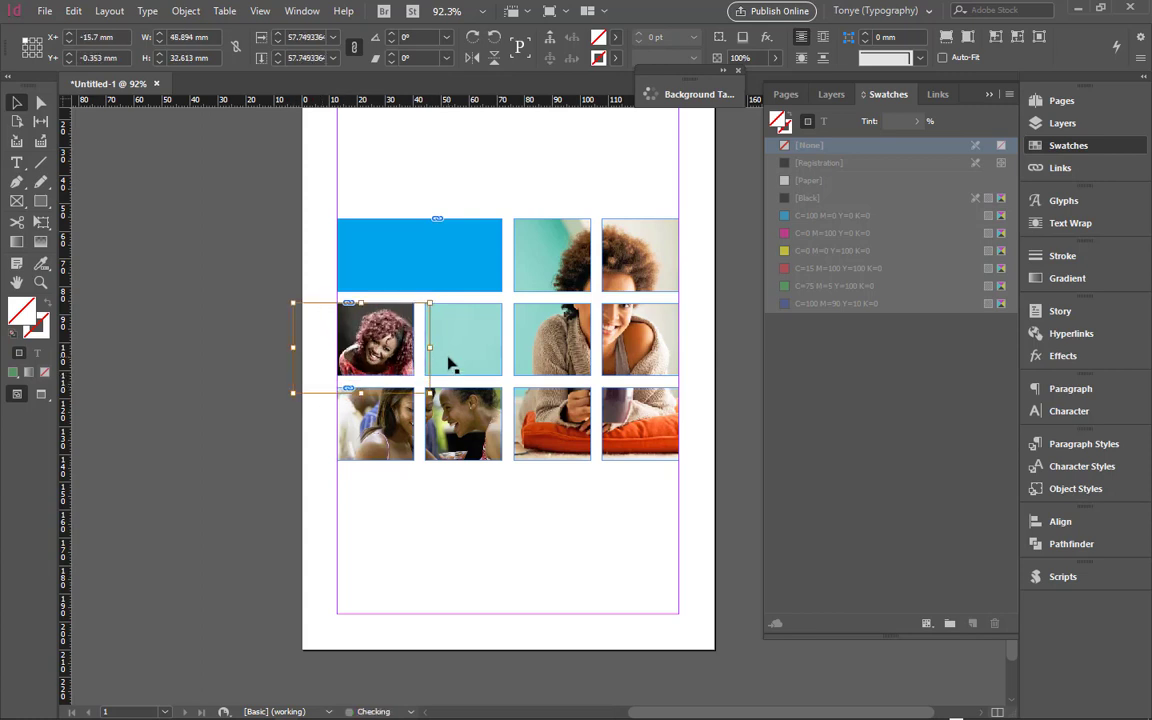
{"action": "key", "text": "Left"}
{"action": "key", "text": "Left"}
{"action": "key", "text": "Left"}
{"action": "key", "text": "Left"}
{"action": "key", "text": "Left"}
{"action": "key", "text": "Left"}
{"action": "key", "text": "Left"}
{"action": "key", "text": "Left"}
{"action": "key", "text": "Left"}
{"action": "key", "text": "Left"}
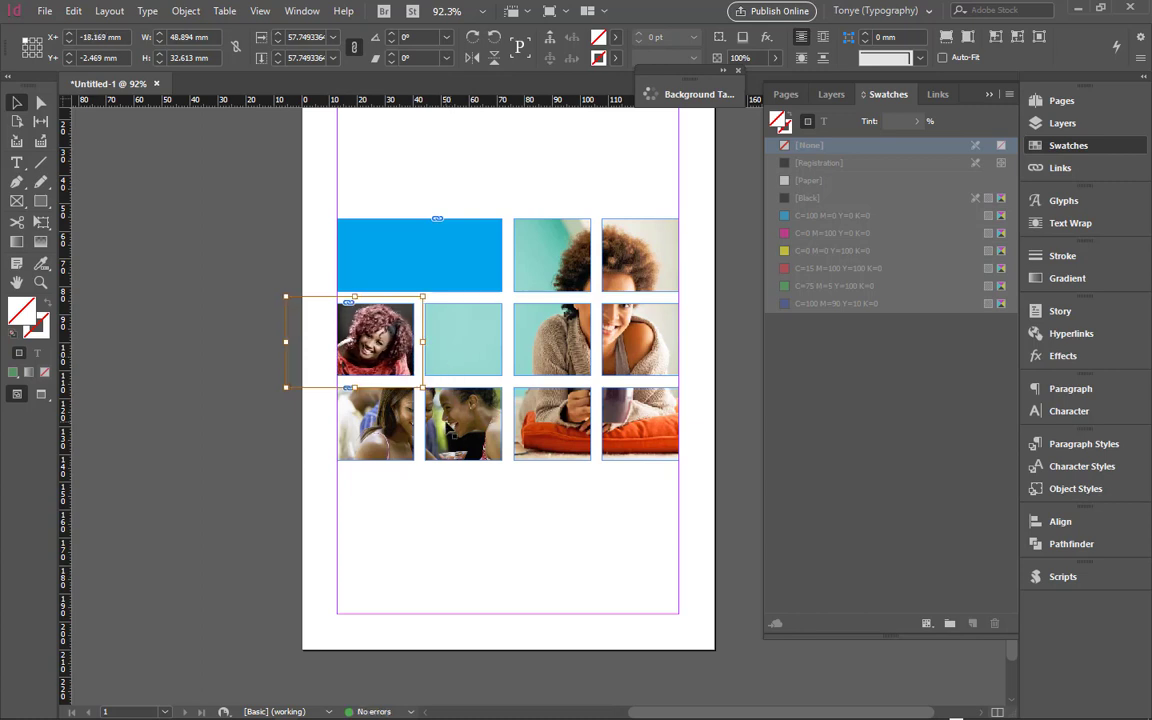
{"action": "left_click", "coordinate": [406, 386]}
Step: Enlarge the photo in the two bottom-left squares and shift it to frame the face
{"action": "left_click", "coordinate": [380, 420]}
{"action": "left_click_drag", "start_coordinate": [502, 460], "coordinate": [522, 502]}
{"action": "key", "text": "shift+Left"}
{"action": "key", "text": "shift+Left"}
{"action": "key", "text": "shift+Left"}
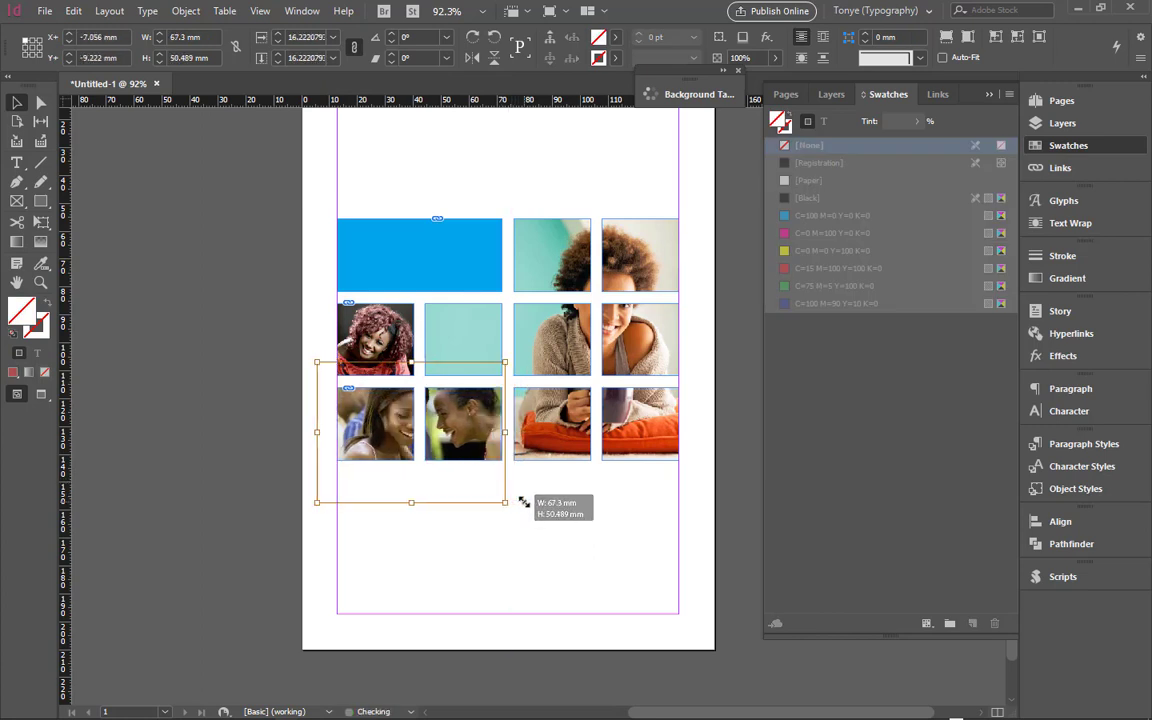
{"action": "key", "text": "Left"}
{"action": "key", "text": "Left"}
{"action": "key", "text": "Left"}
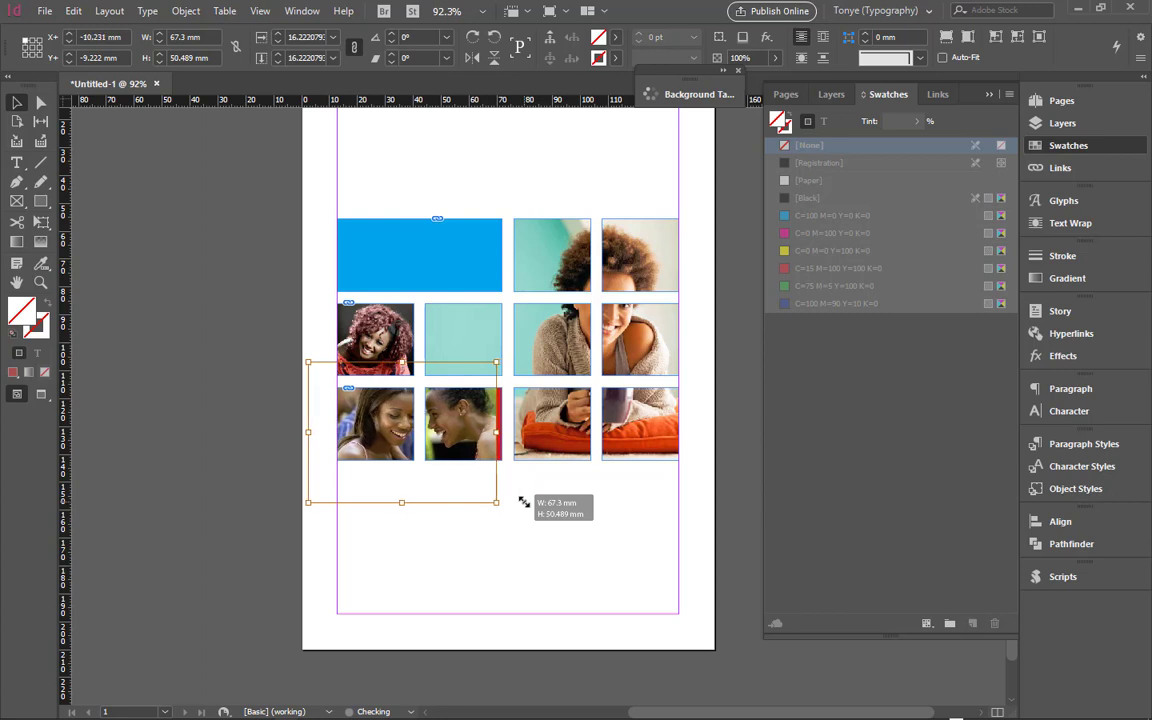
{"action": "key", "text": "Right"}
{"action": "key", "text": "Right"}
{"action": "key", "text": "Right"}
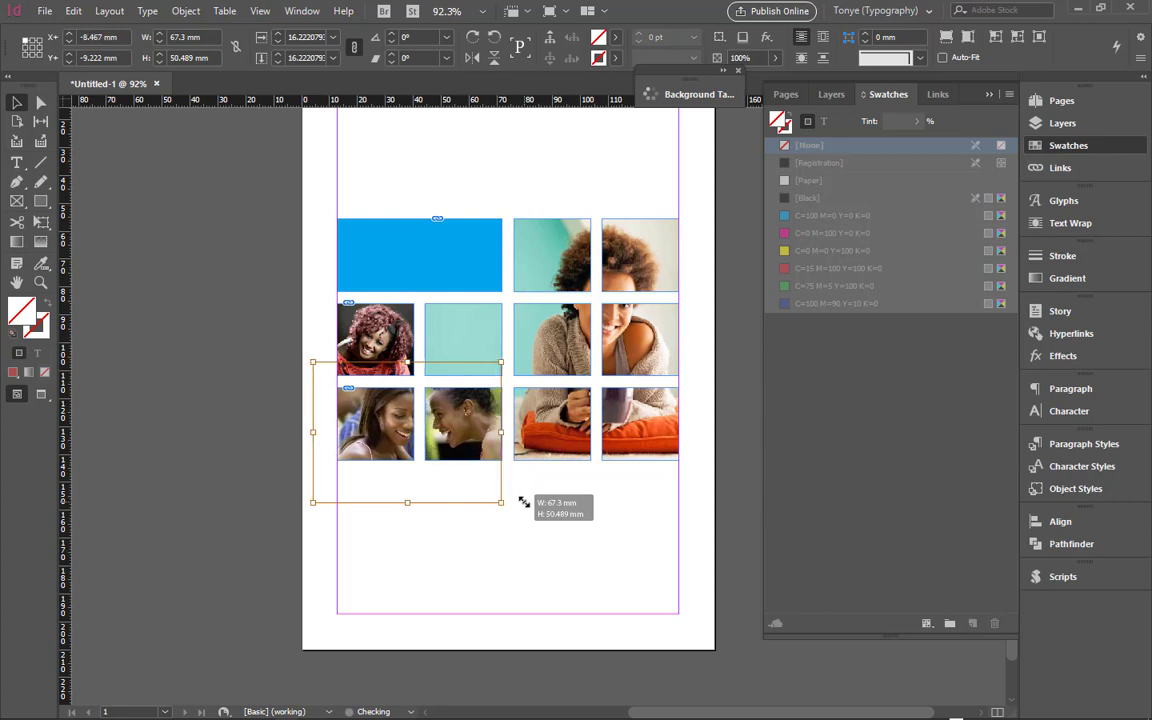
{"action": "key", "text": "Right"}
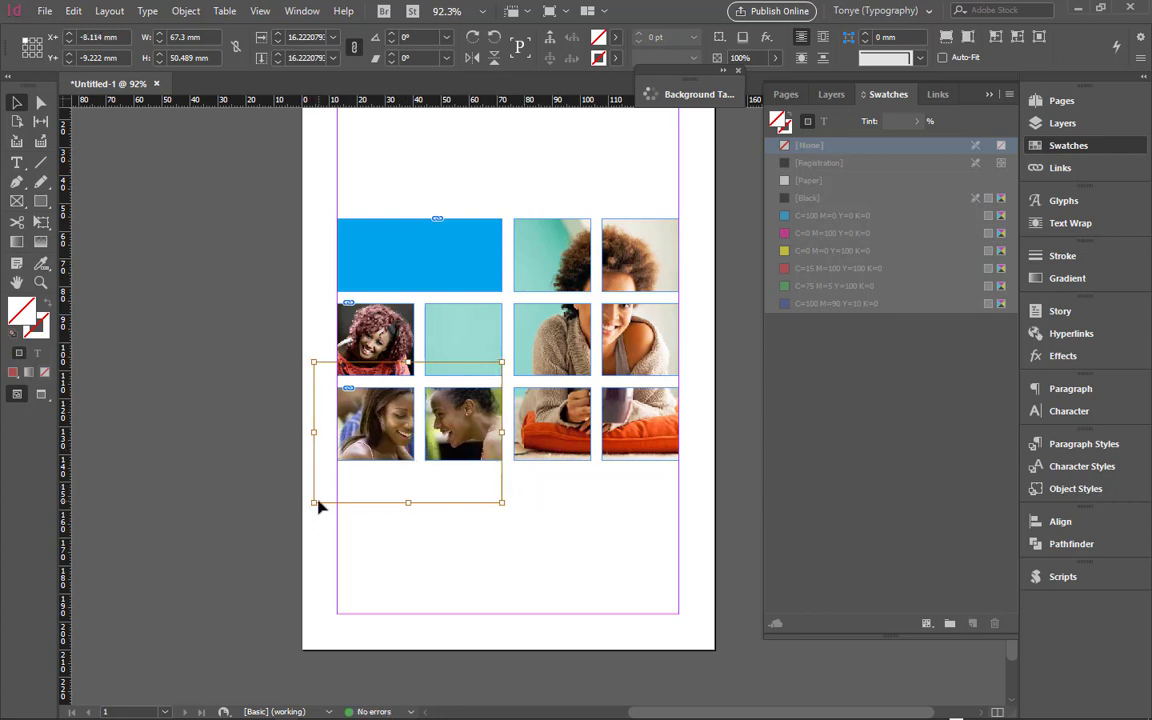
{"action": "mouse_move", "coordinate": [316, 502]}
{"action": "left_mouse_down"}
{"action": "mouse_move", "coordinate": [296, 440]}
{"action": "mouse_move", "coordinate": [297, 515]}
{"action": "left_mouse_up"}
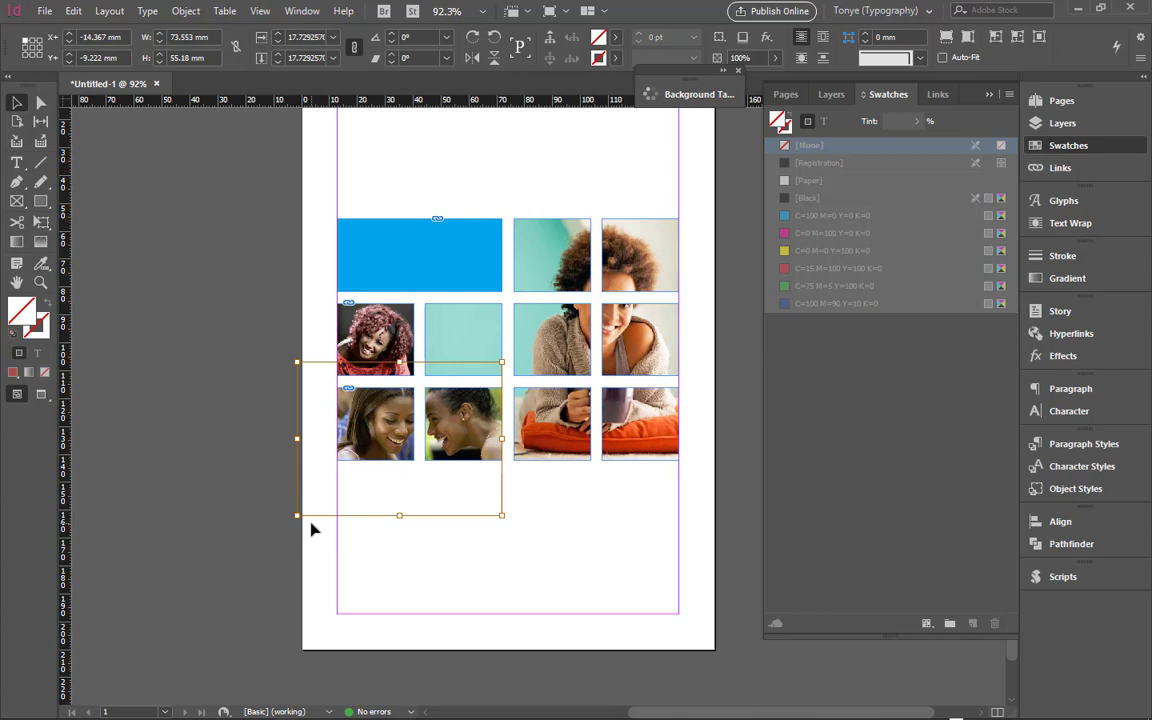
{"action": "key", "text": "Right"}
{"action": "left_click", "coordinate": [555, 553]}
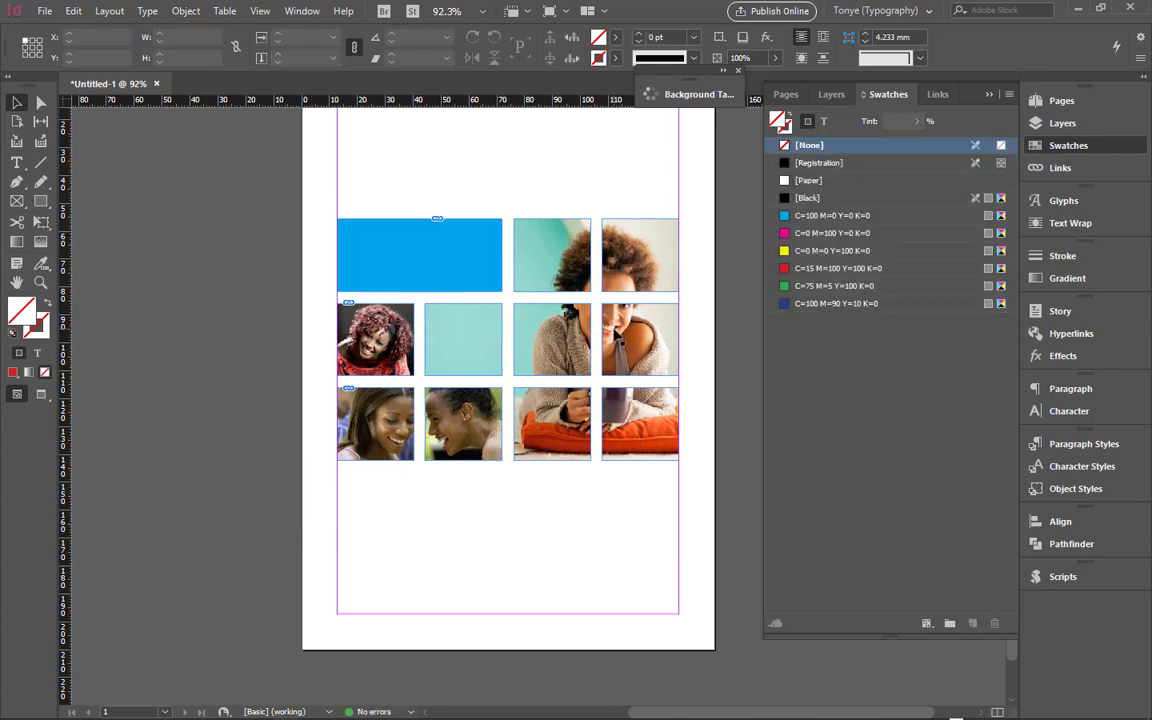
Step: Enlarge the large right-hand photo and nudge it left and up
{"action": "left_click", "coordinate": [578, 367]}
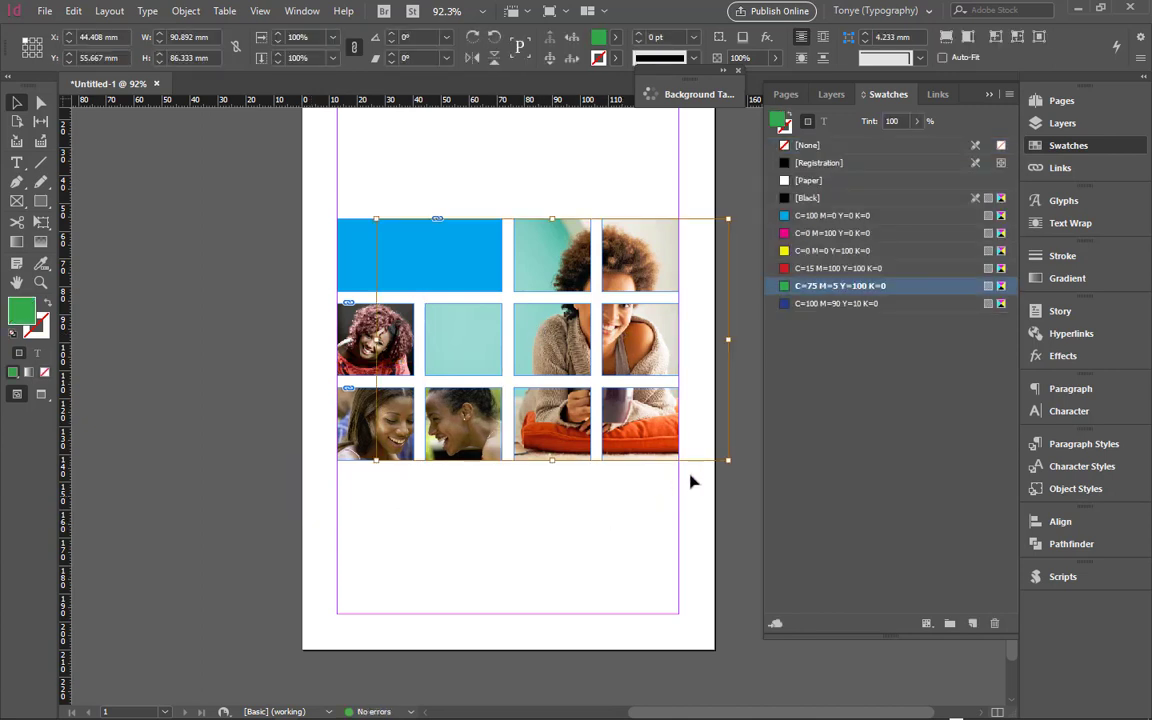
{"action": "left_click", "coordinate": [728, 459]}
{"action": "left_click_drag", "start_coordinate": [728, 459], "coordinate": [822, 496]}
{"action": "key", "text": "Left"}
{"action": "key", "text": "Left"}
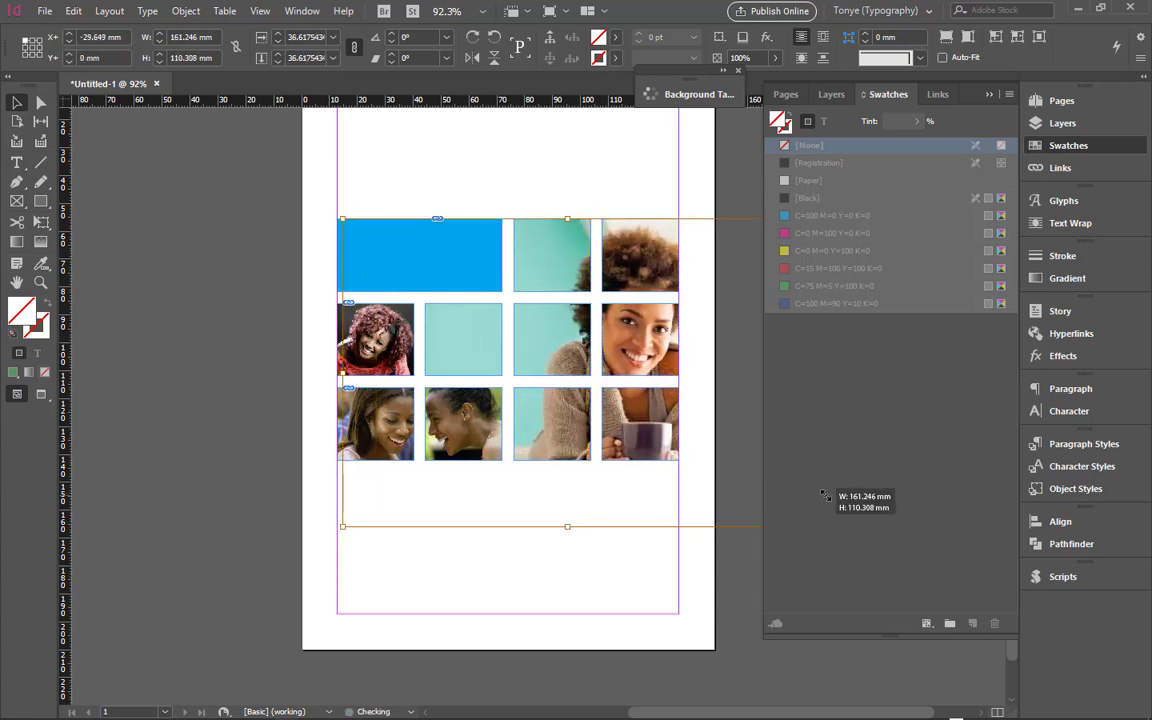
{"action": "key", "text": "Up"}
{"action": "key", "text": "Up"}
{"action": "key", "text": "Up"}
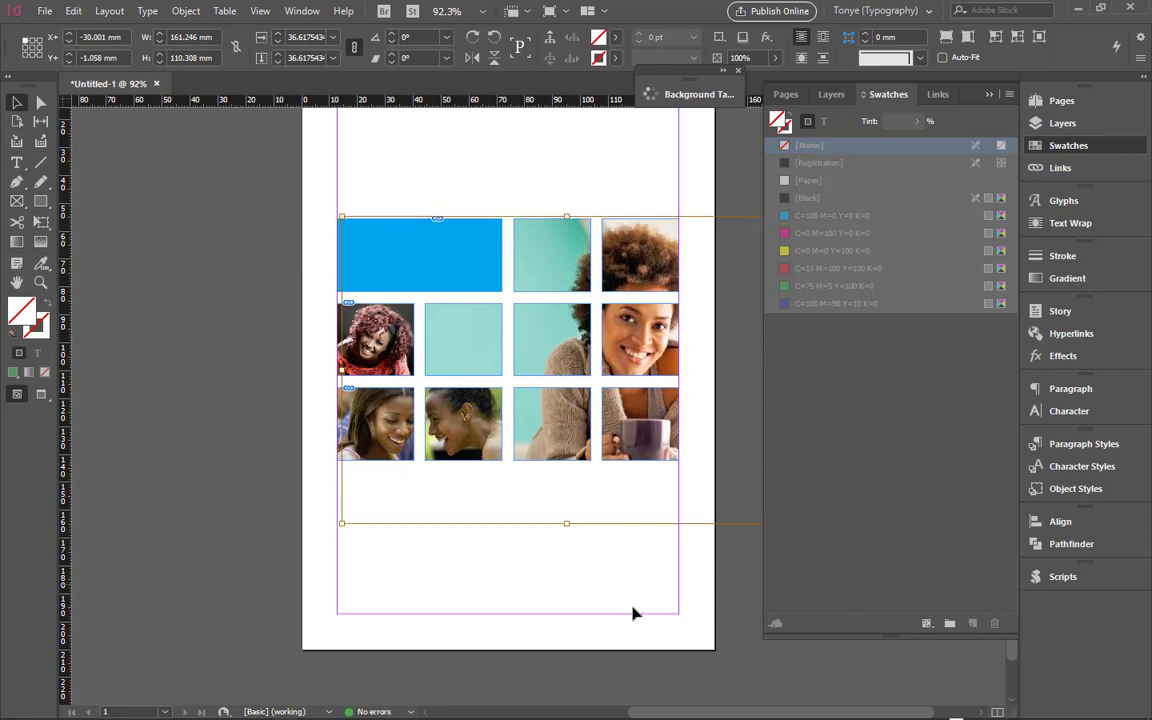
{"action": "left_click", "coordinate": [612, 573]}
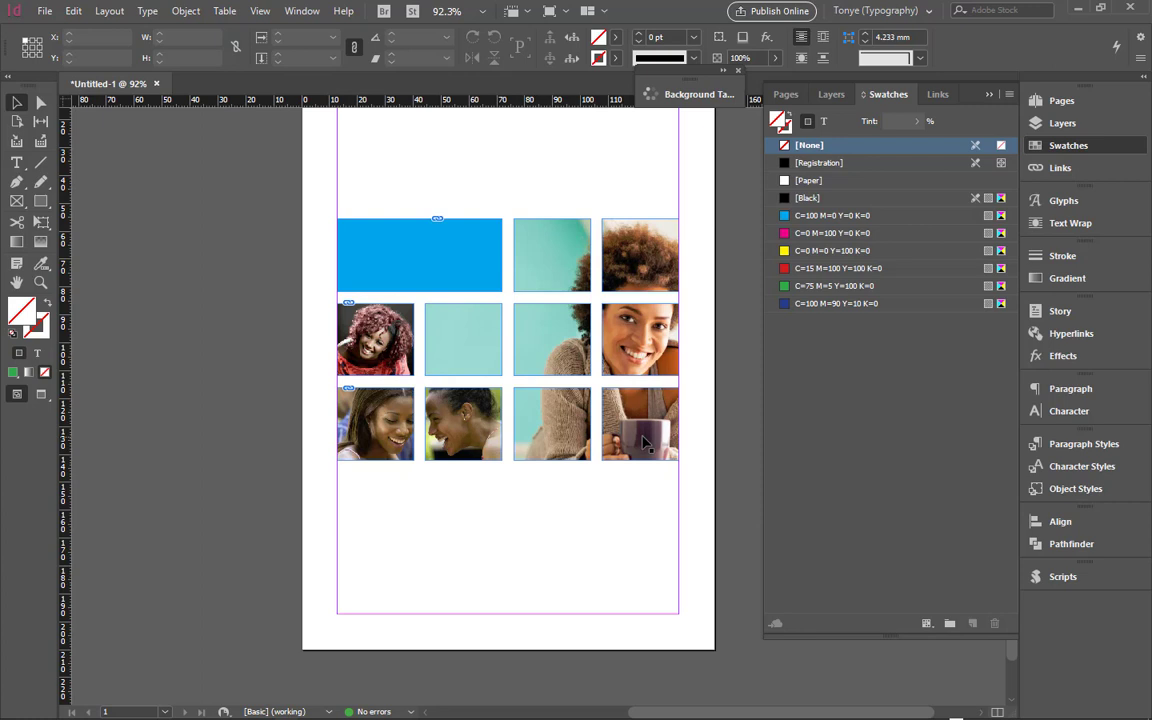
Step: Fine-tune the right-hand photo's size and position to frame the smiling woman with the mug
{"action": "left_click", "coordinate": [832, 285]}
{"action": "left_click", "coordinate": [716, 460]}
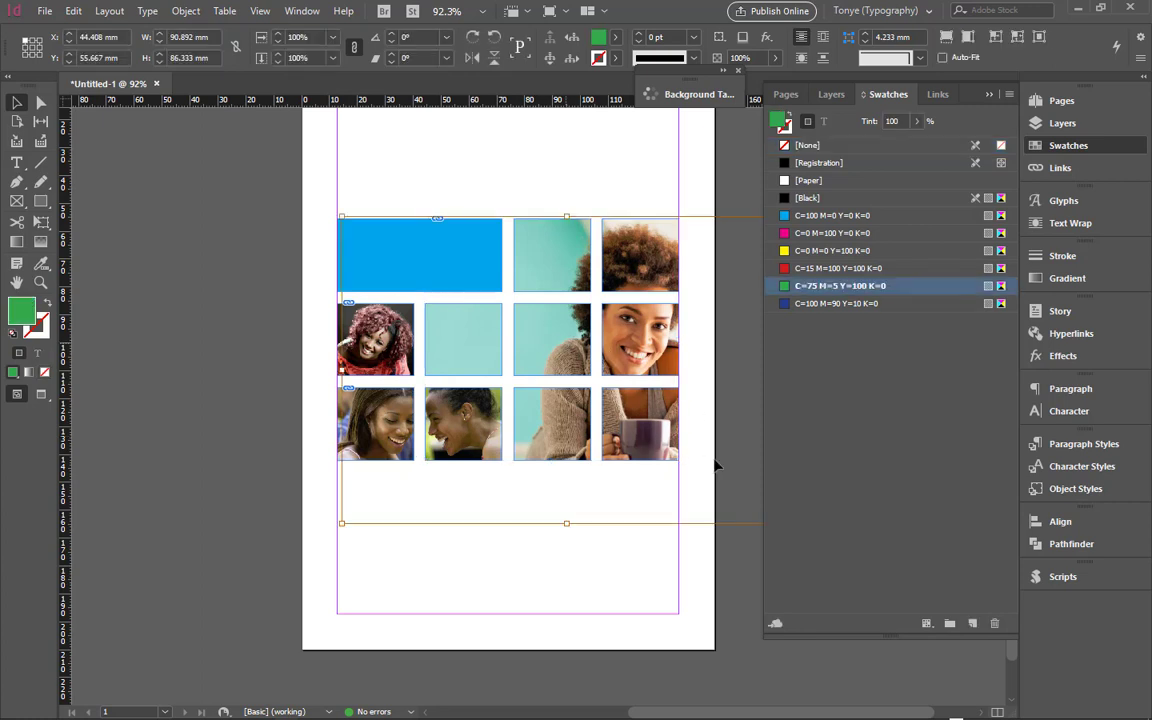
{"action": "key", "text": "Up"}
{"action": "key", "text": "Up"}
{"action": "key", "text": "Up"}
{"action": "key", "text": "Up"}
{"action": "key", "text": "Up"}
{"action": "key", "text": "Up"}
{"action": "key", "text": "Up"}
{"action": "key", "text": "Up"}
{"action": "key", "text": "Up"}
{"action": "key", "text": "Up"}
{"action": "key", "text": "Up"}
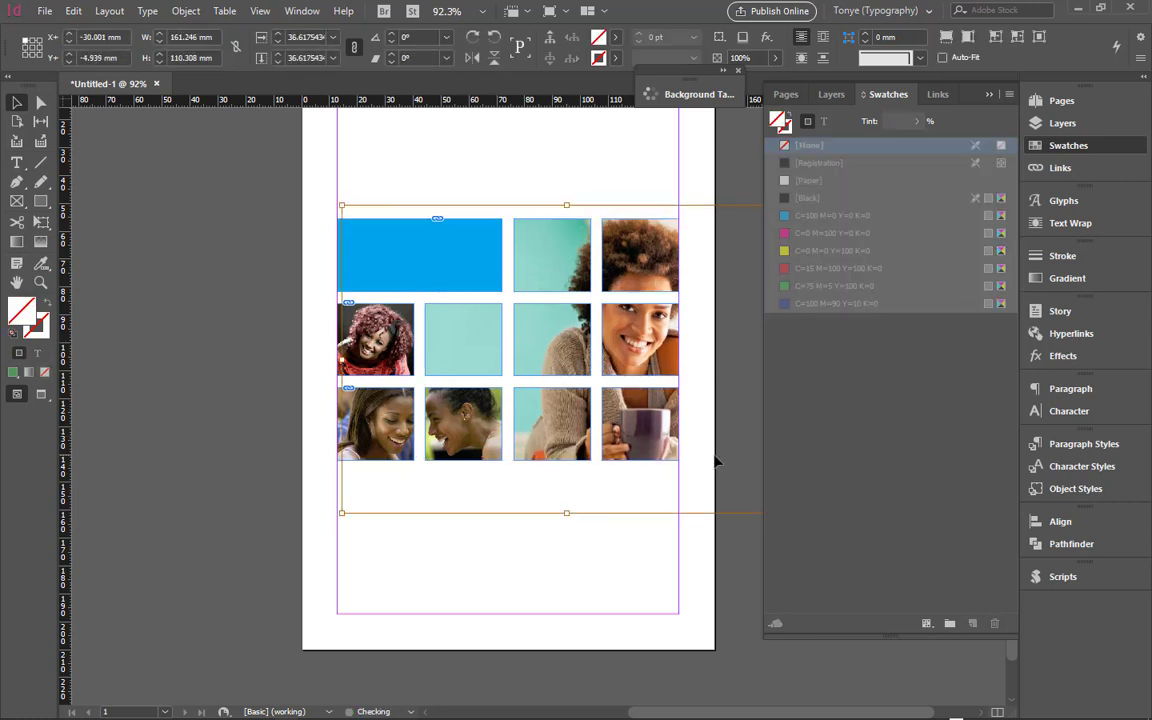
{"action": "key", "text": "Up"}
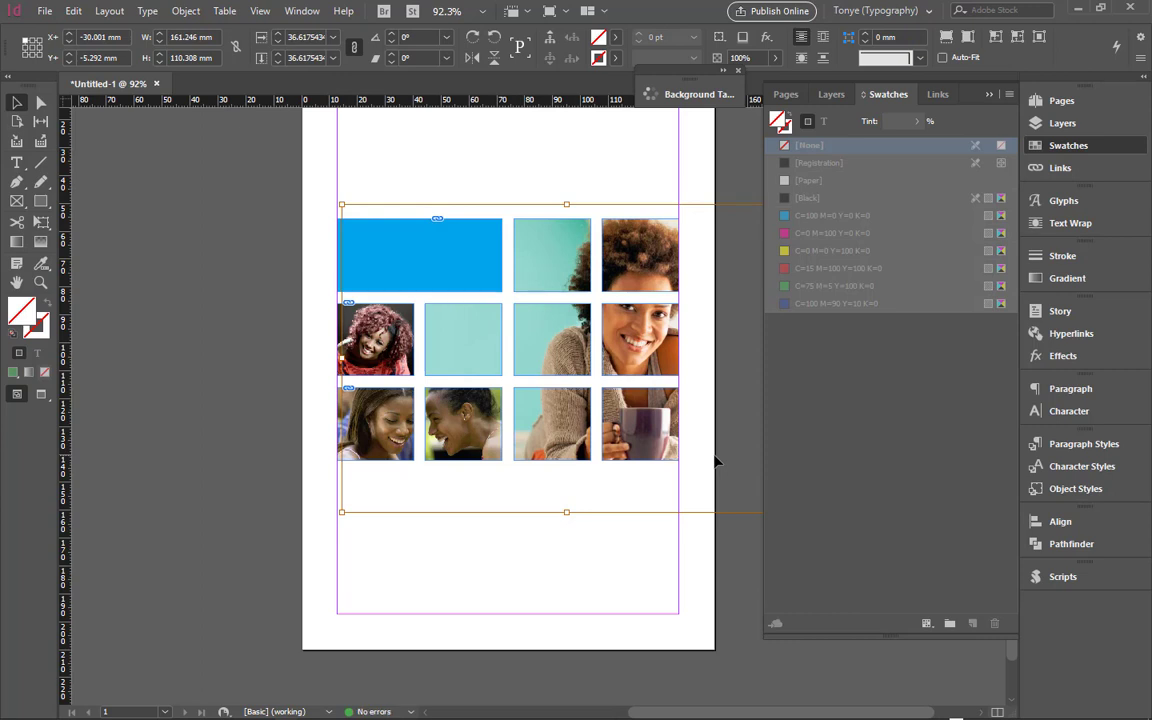
{"action": "scroll", "coordinate": [605, 432], "scroll_direction": "right", "scroll_amount": 3}
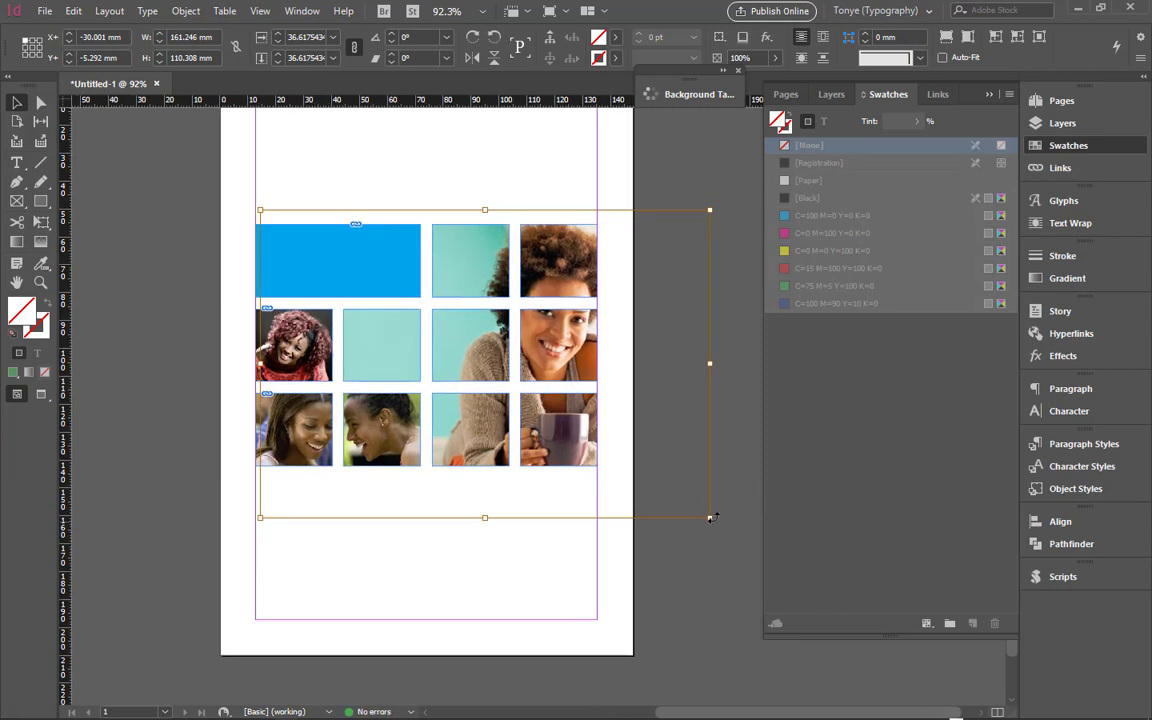
{"action": "left_click_drag", "start_coordinate": [709, 517], "coordinate": [687, 501]}
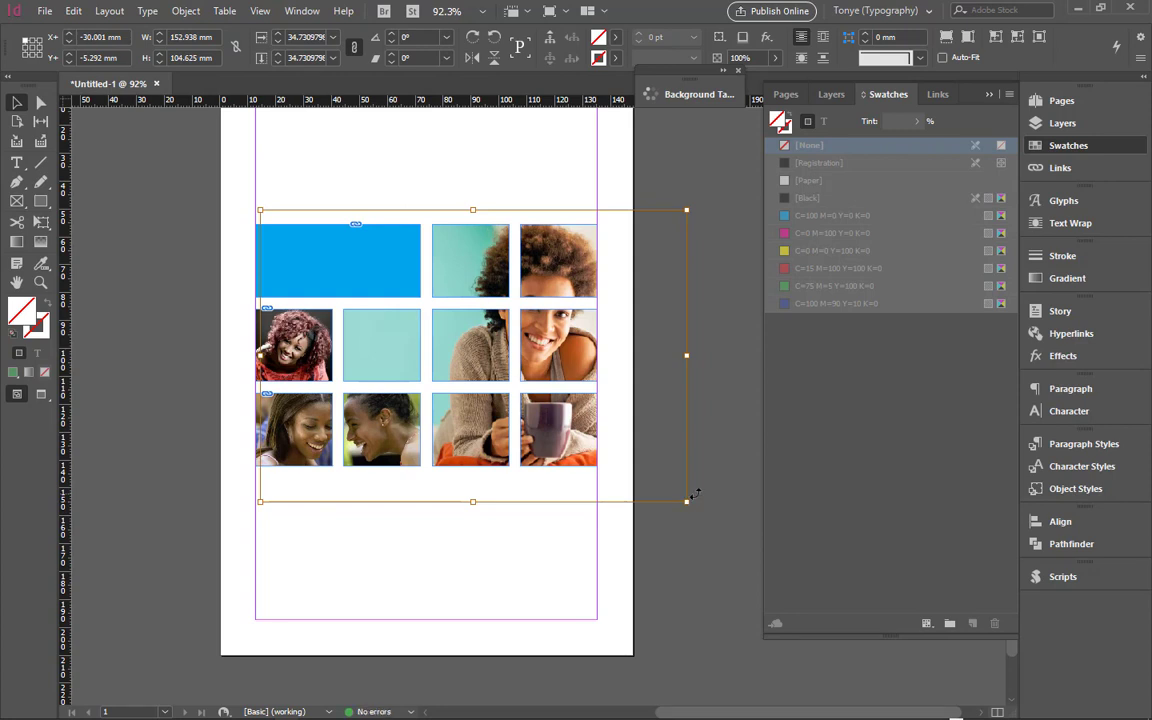
{"action": "key", "text": "Down"}
{"action": "key", "text": "Down"}
{"action": "key", "text": "Down"}
{"action": "key", "text": "Down"}
{"action": "key", "text": "Down"}
{"action": "key", "text": "Down"}
{"action": "key", "text": "Down"}
{"action": "key", "text": "Down"}
{"action": "key", "text": "Down"}
{"action": "key", "text": "Down"}
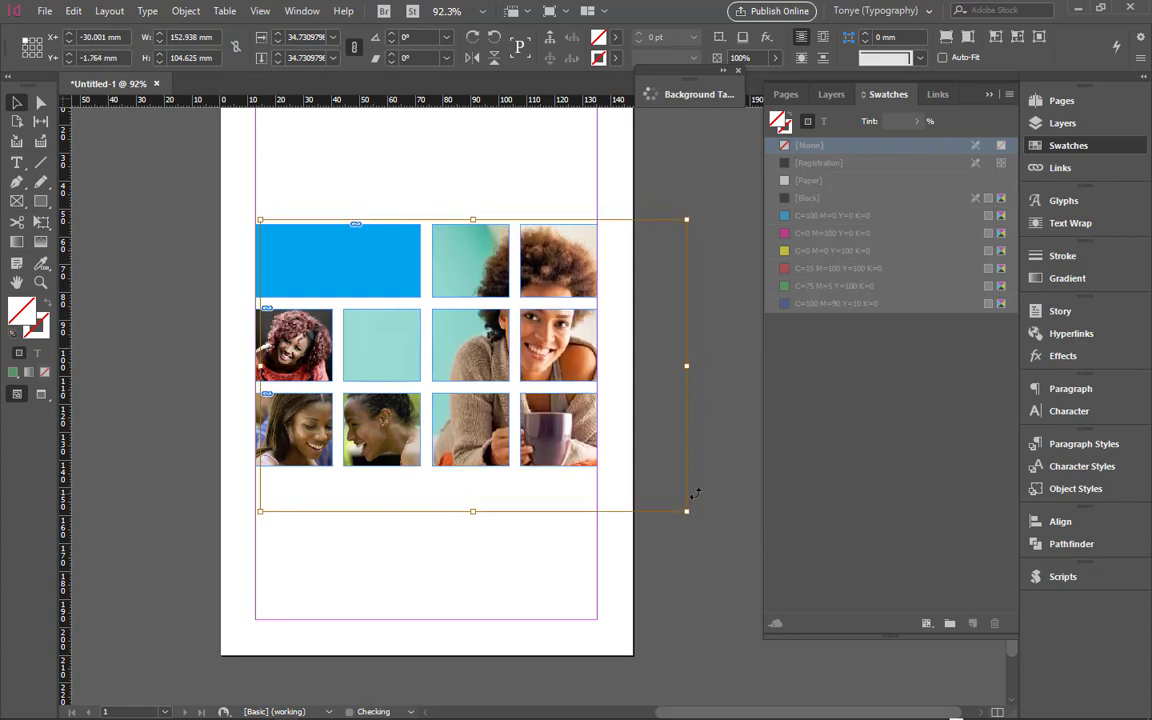
{"action": "key", "text": "Right"}
{"action": "key", "text": "Up"}
{"action": "key", "text": "Up"}
{"action": "key", "text": "Up"}
{"action": "key", "text": "Up"}
{"action": "key", "text": "Up"}
{"action": "key", "text": "Up"}
{"action": "key", "text": "Up"}
{"action": "key", "text": "Up"}
{"action": "key", "text": "Up"}
{"action": "key", "text": "Up"}
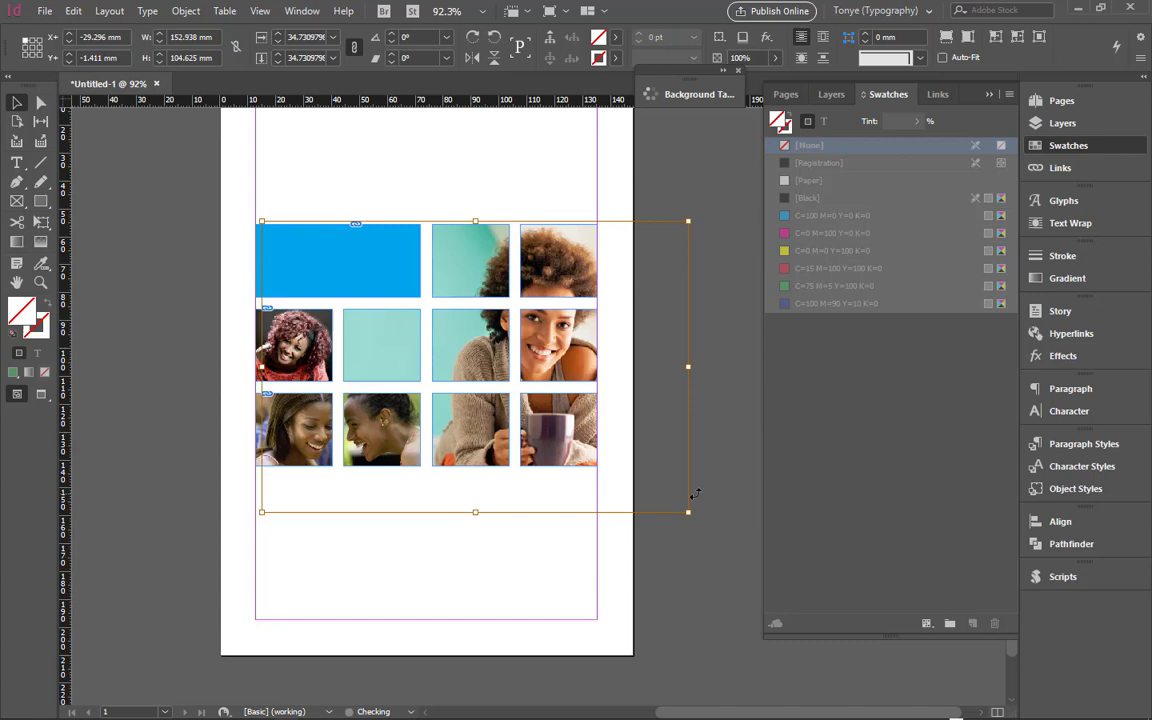
{"action": "key", "text": "Down"}
{"action": "key", "text": "Down"}
{"action": "key", "text": "Down"}
{"action": "key", "text": "Down"}
{"action": "key", "text": "Down"}
{"action": "key", "text": "Down"}
{"action": "key", "text": "Down"}
{"action": "key", "text": "Down"}
{"action": "key", "text": "Down"}
{"action": "key", "text": "Down"}
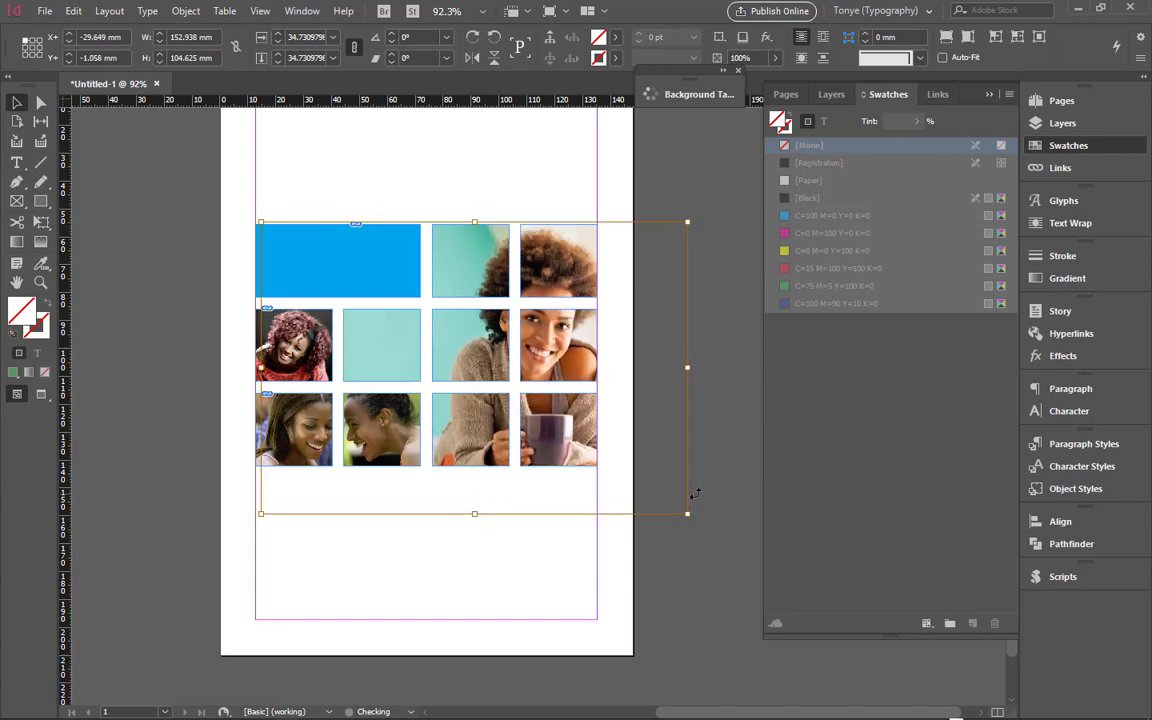
{"action": "key", "text": "Up"}
{"action": "key", "text": "Up"}
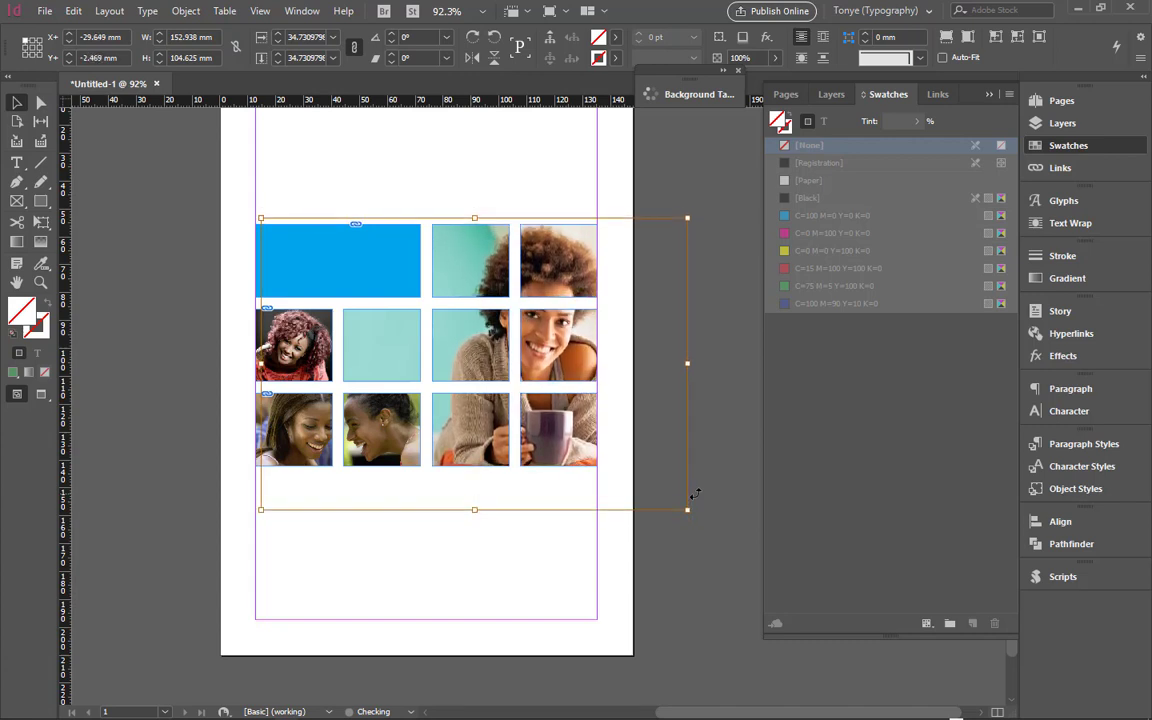
{"action": "left_click", "coordinate": [638, 322]}
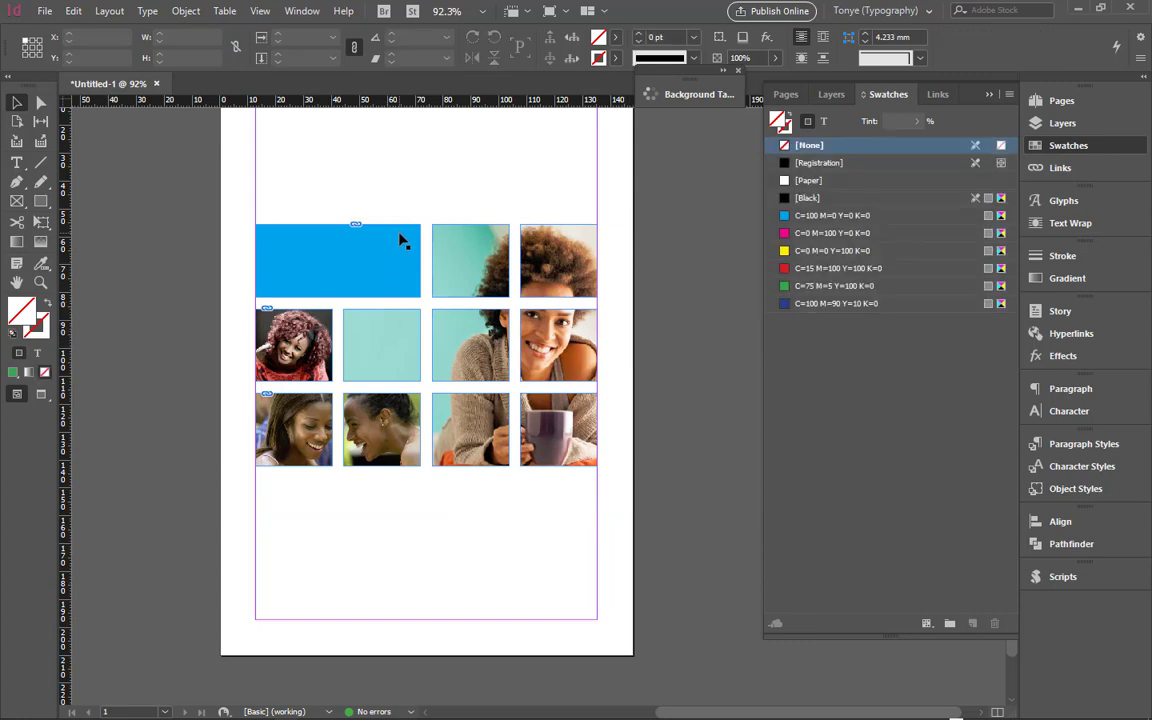
Step: Sample a Colorful_Theme from the photos and add it to the Swatches panel
{"action": "left_click", "coordinate": [378, 258]}
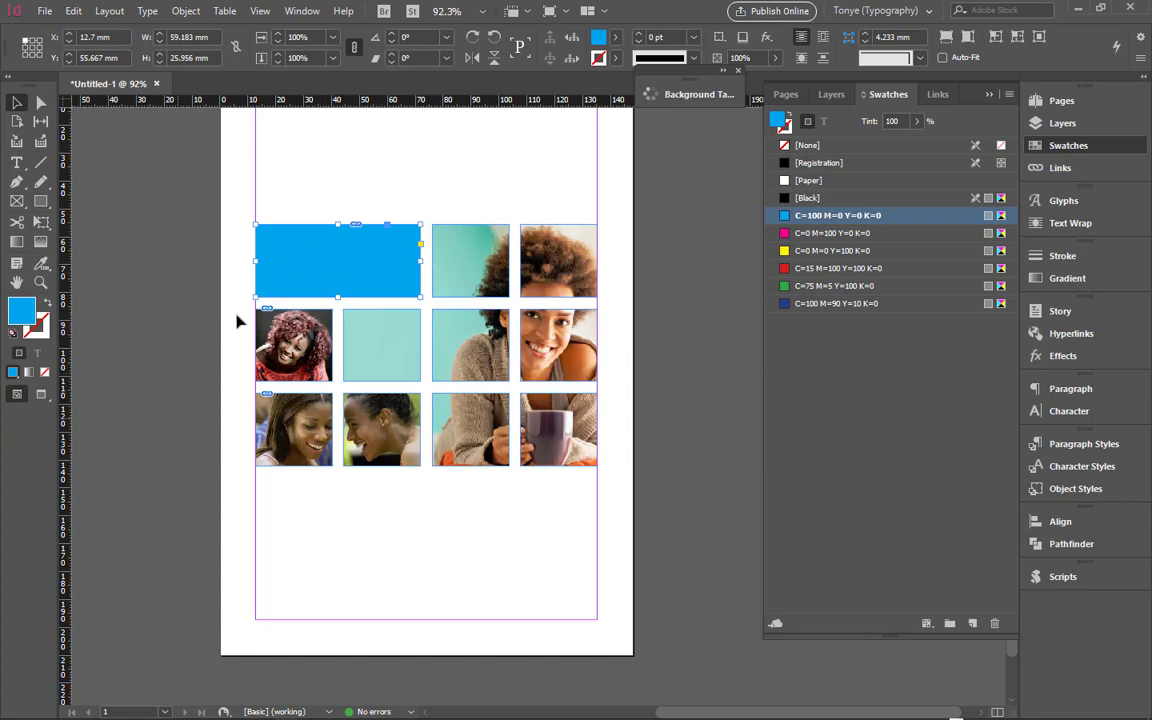
{"action": "left_click", "coordinate": [41, 263]}
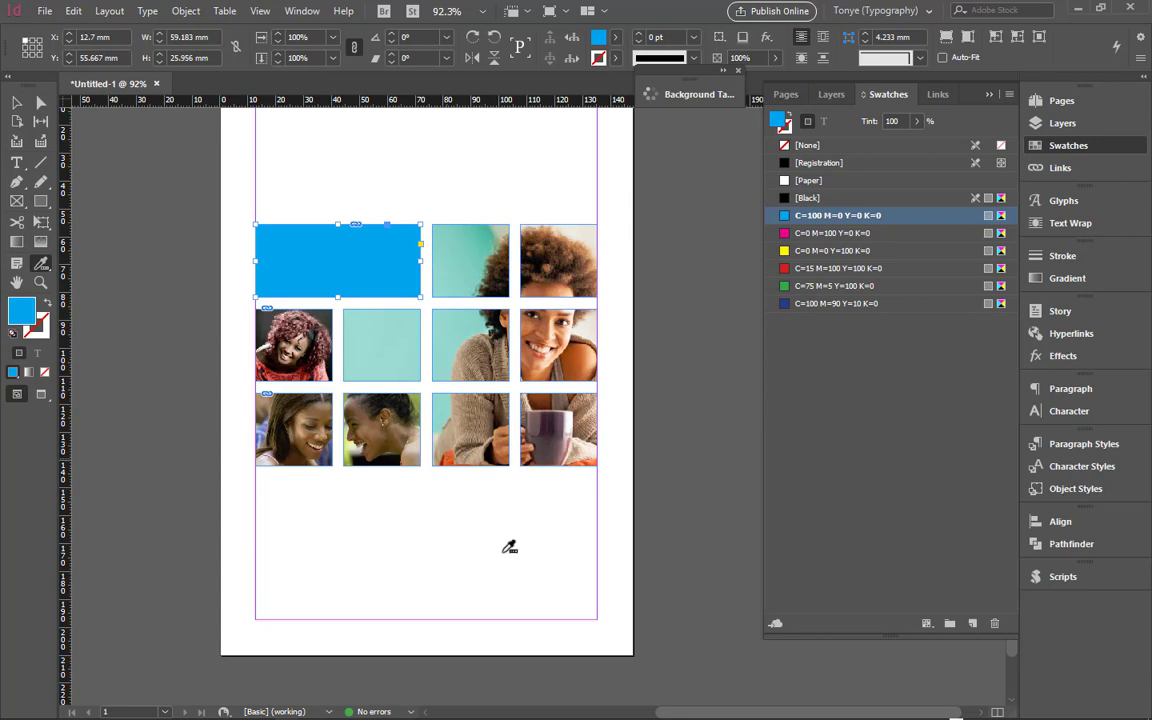
{"action": "left_click", "coordinate": [437, 500]}
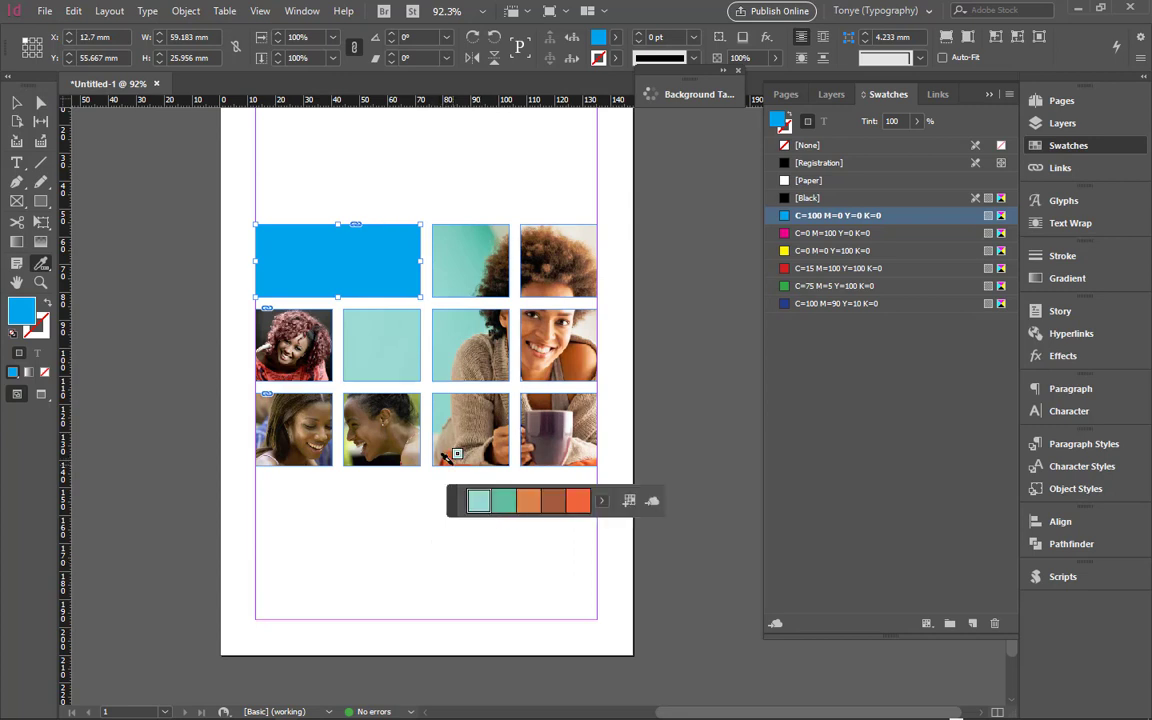
{"action": "left_click", "coordinate": [585, 503]}
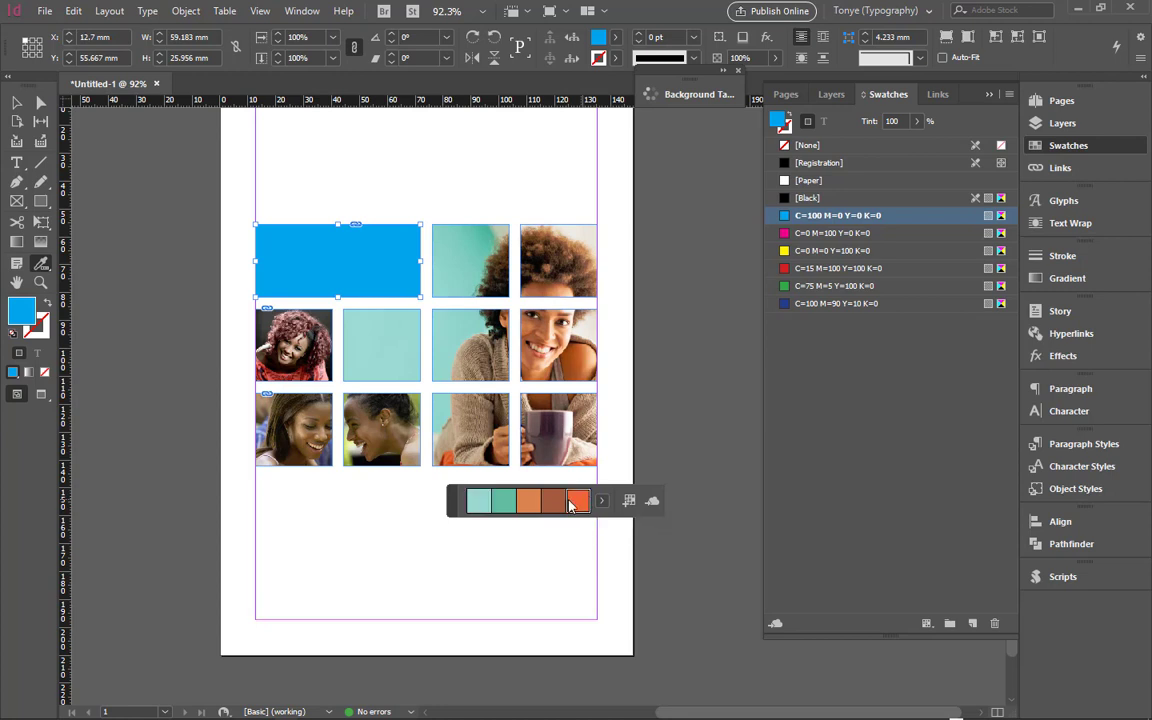
{"action": "left_click", "coordinate": [628, 501]}
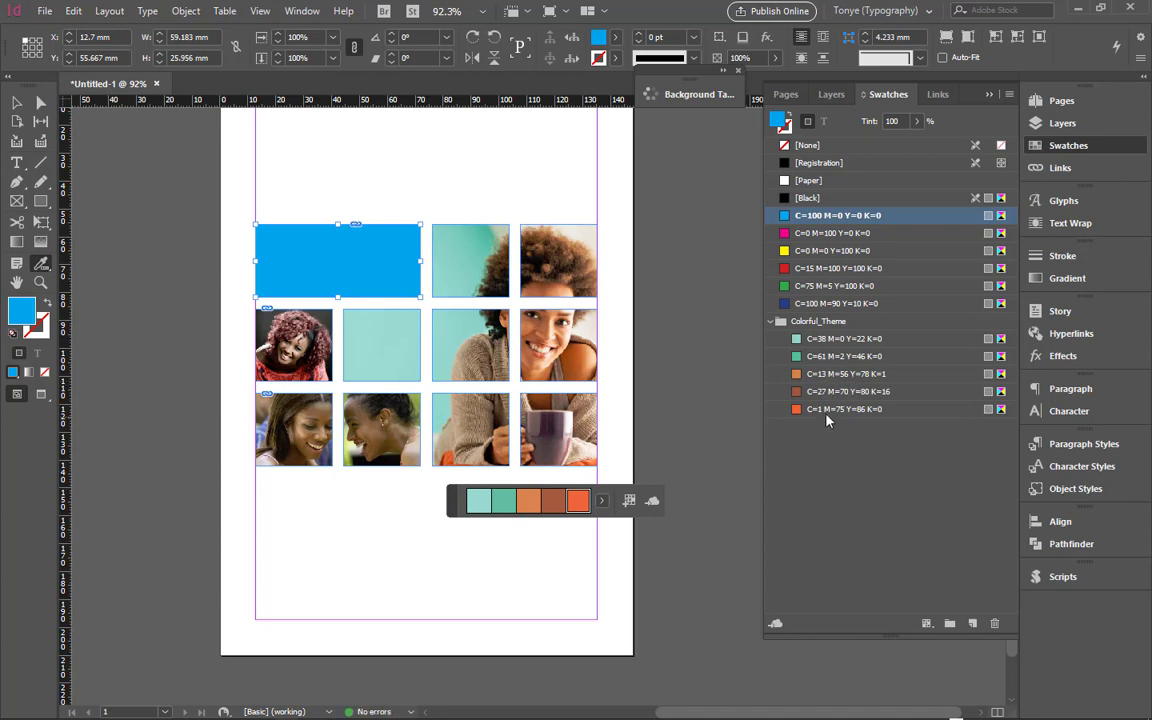
Step: Fill the top-left rectangle with the brown theme swatch C=27 M=70 Y=80 K=16
{"action": "left_click", "coordinate": [827, 413]}
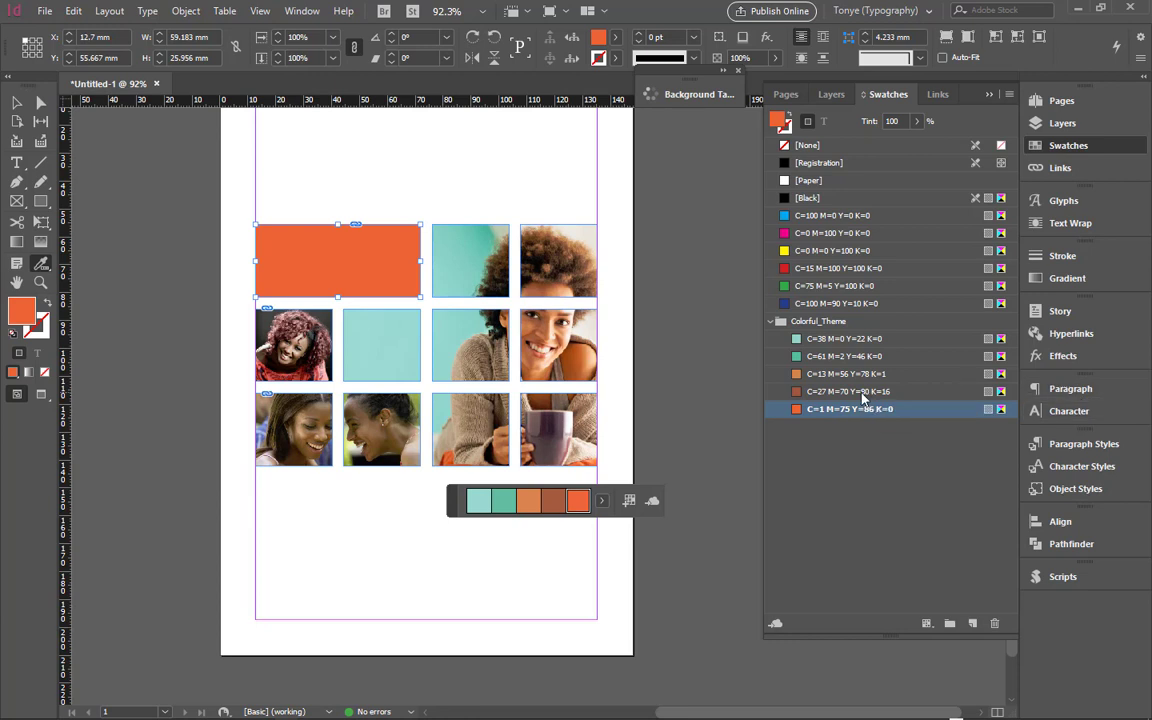
{"action": "left_click", "coordinate": [863, 392]}
{"action": "left_click", "coordinate": [805, 374]}
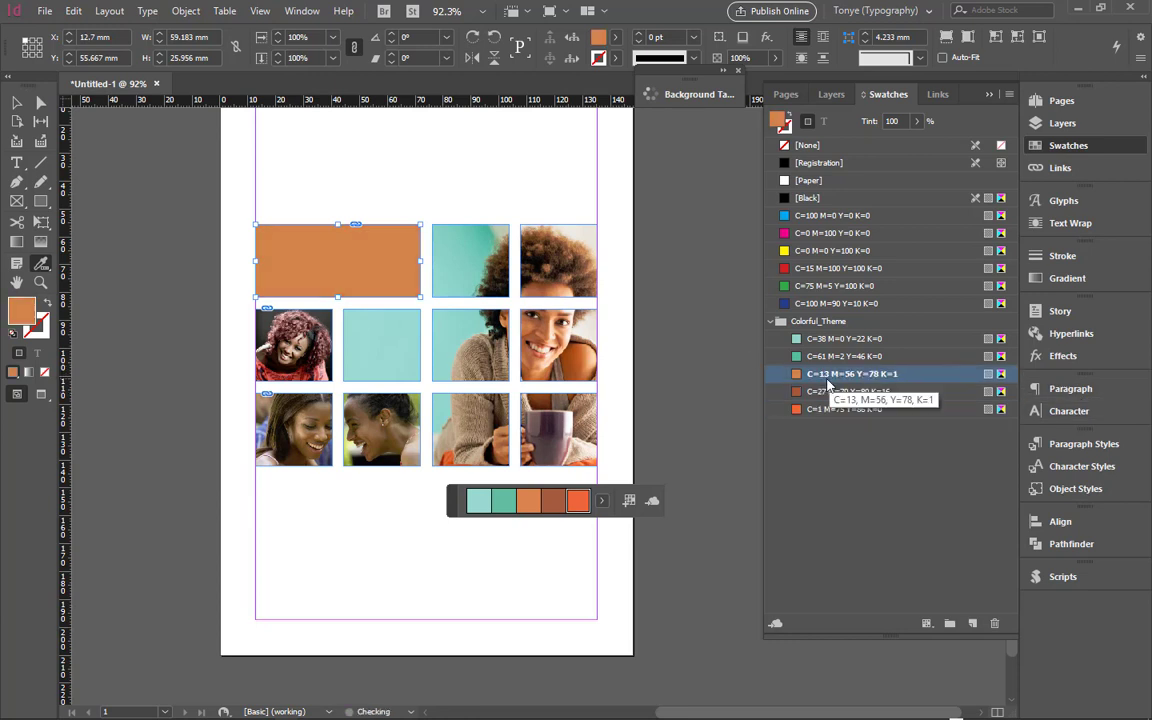
{"action": "left_click", "coordinate": [850, 391]}
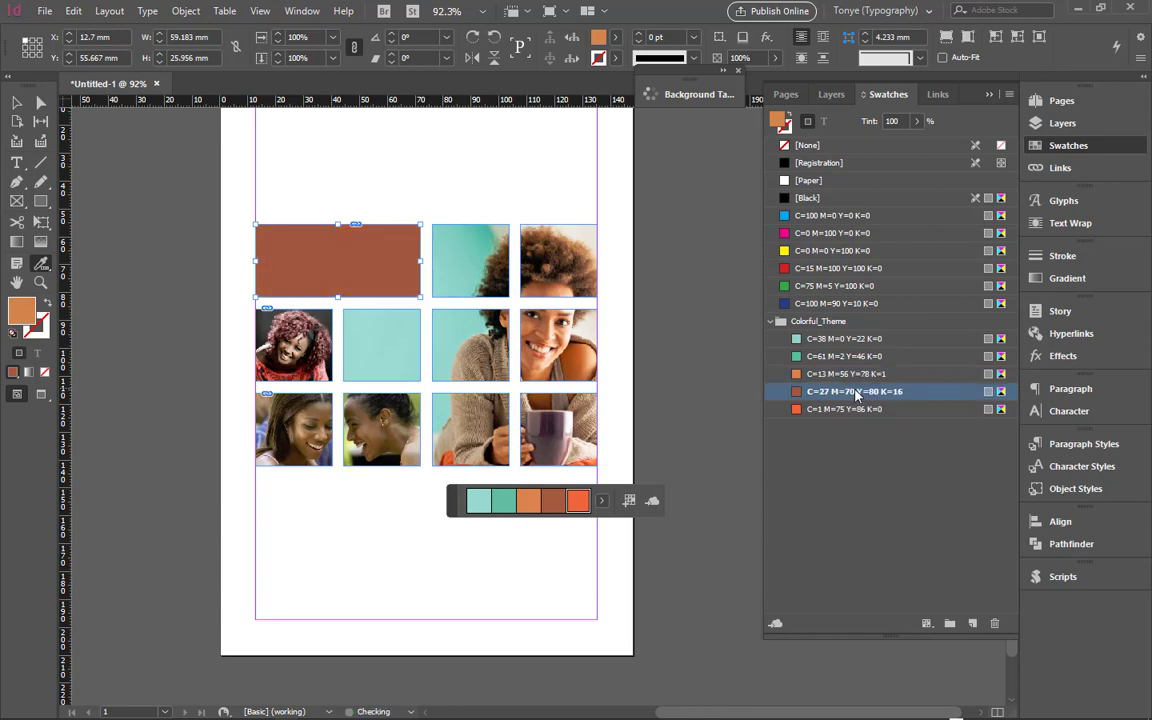
{"action": "left_click", "coordinate": [16, 104]}
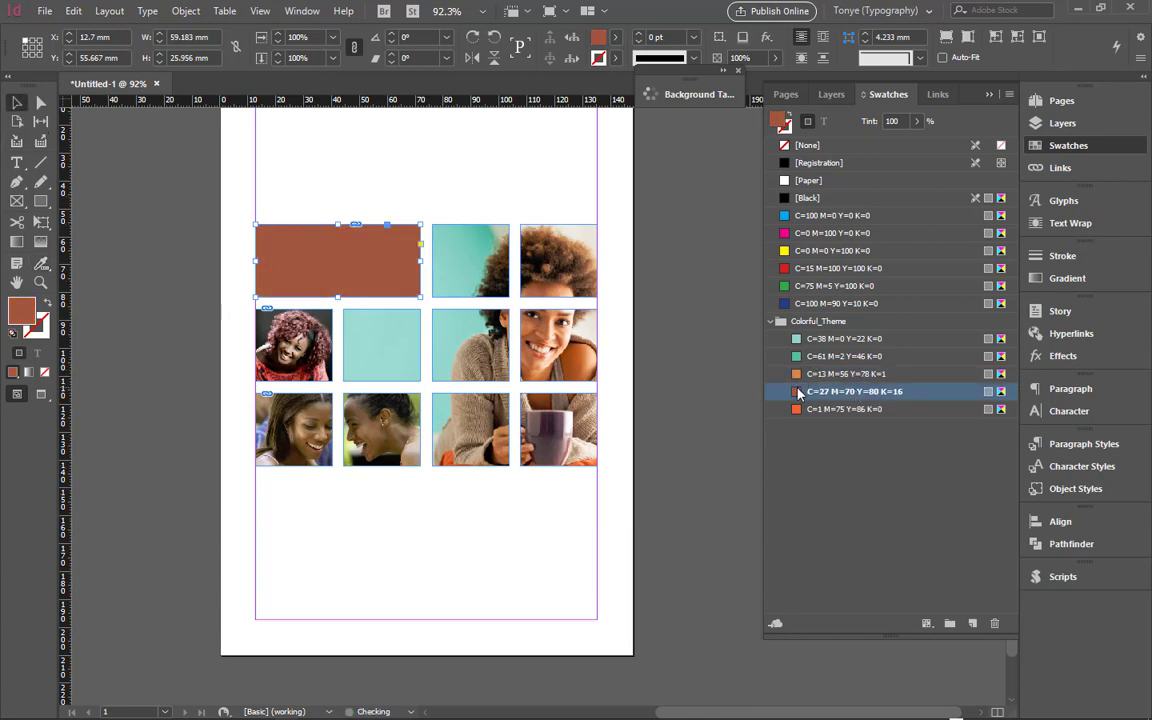
Step: Redefine the brown swatch as C=27 M=87 Y=80 K=9 for a rust-red tile
{"action": "double_click", "coordinate": [828, 393]}
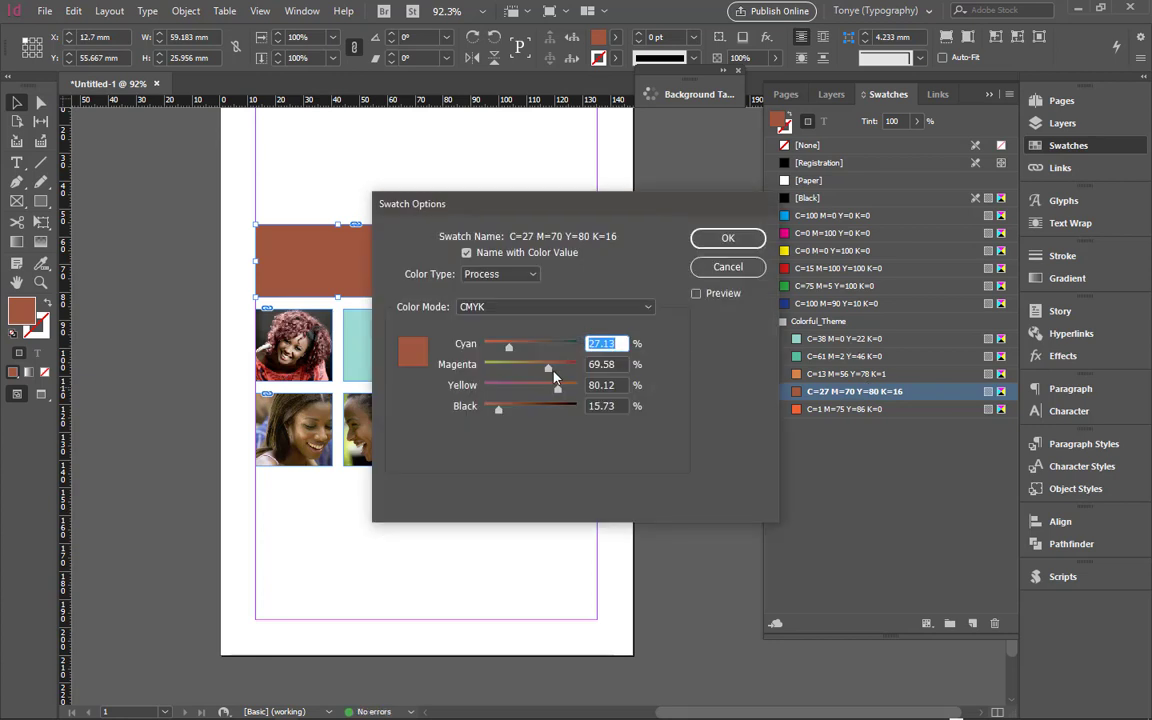
{"action": "left_click_drag", "start_coordinate": [552, 373], "coordinate": [567, 373]}
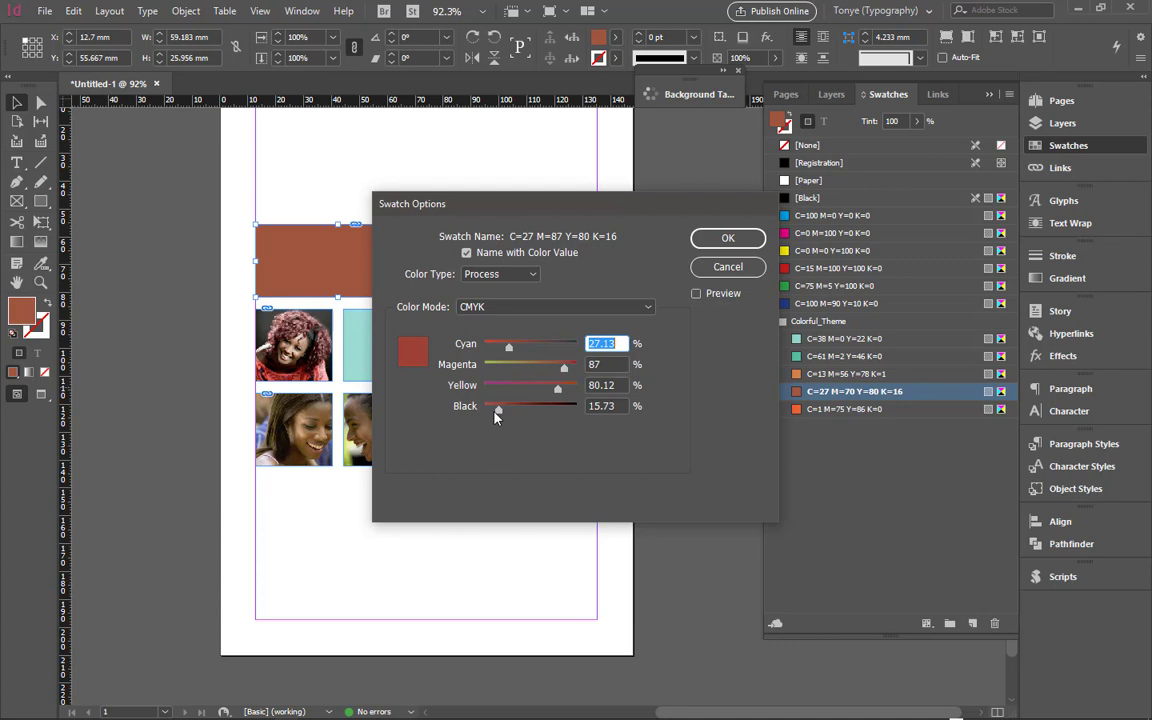
{"action": "left_click_drag", "start_coordinate": [498, 412], "coordinate": [491, 410]}
{"action": "left_click_drag", "start_coordinate": [557, 397], "coordinate": [560, 397]}
{"action": "left_click", "coordinate": [728, 240]}
{"action": "left_click", "coordinate": [391, 190]}
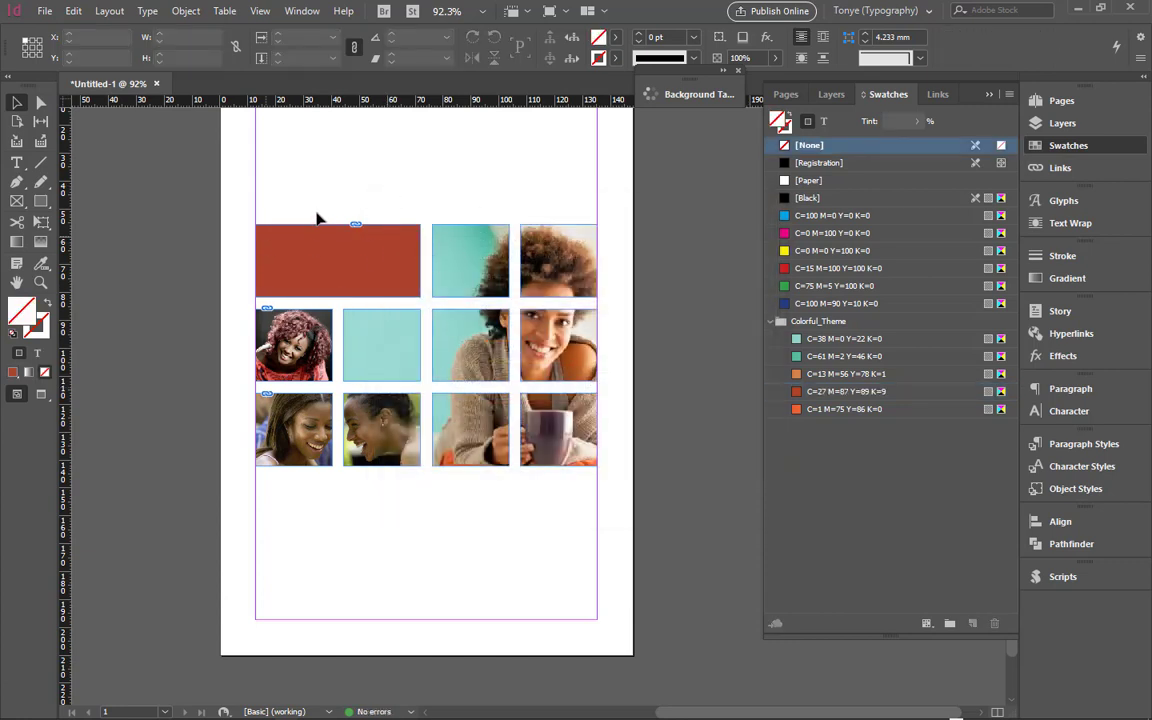
{"action": "left_click", "coordinate": [16, 162]}
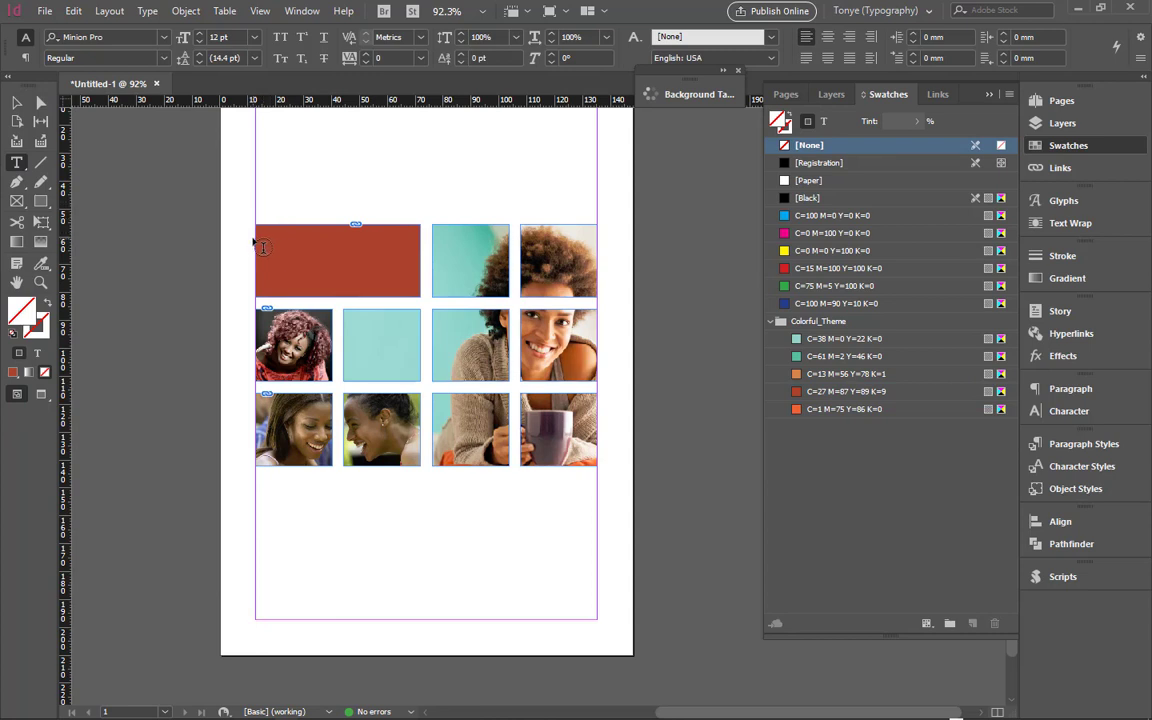
Step: Create a text frame on the rust-red tile containing 'Just Smile!'
{"action": "left_click_drag", "start_coordinate": [251, 240], "coordinate": [417, 290]}
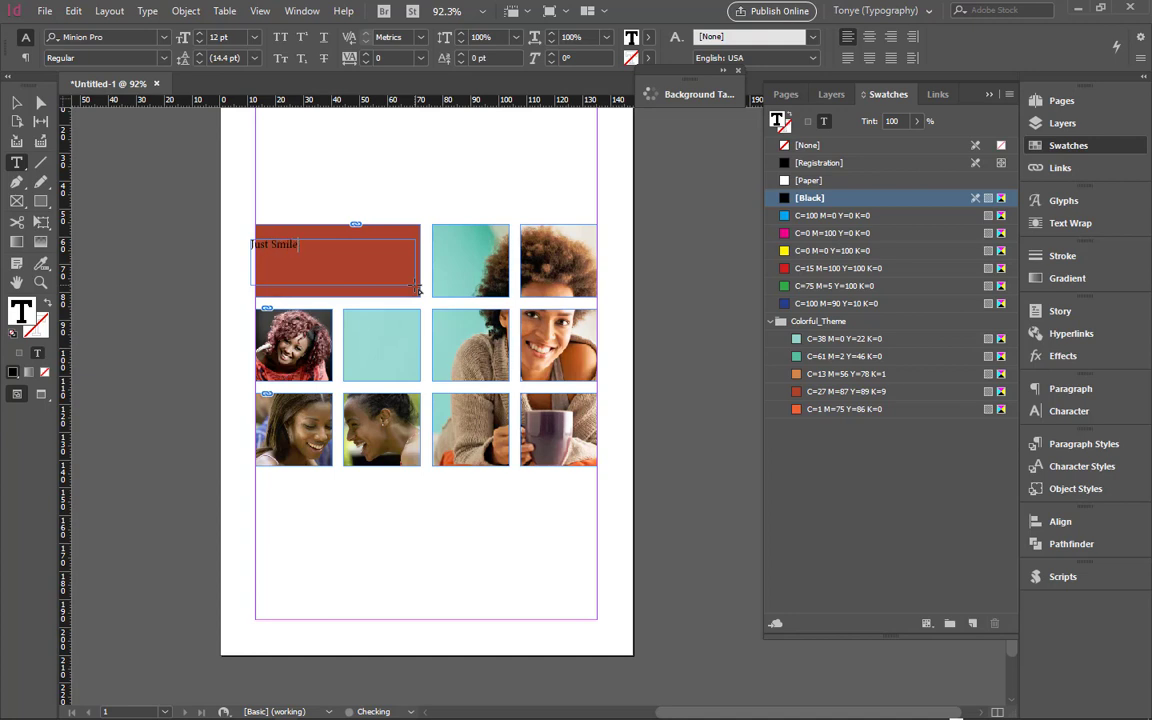
{"action": "key", "text": "ctrl+a"}
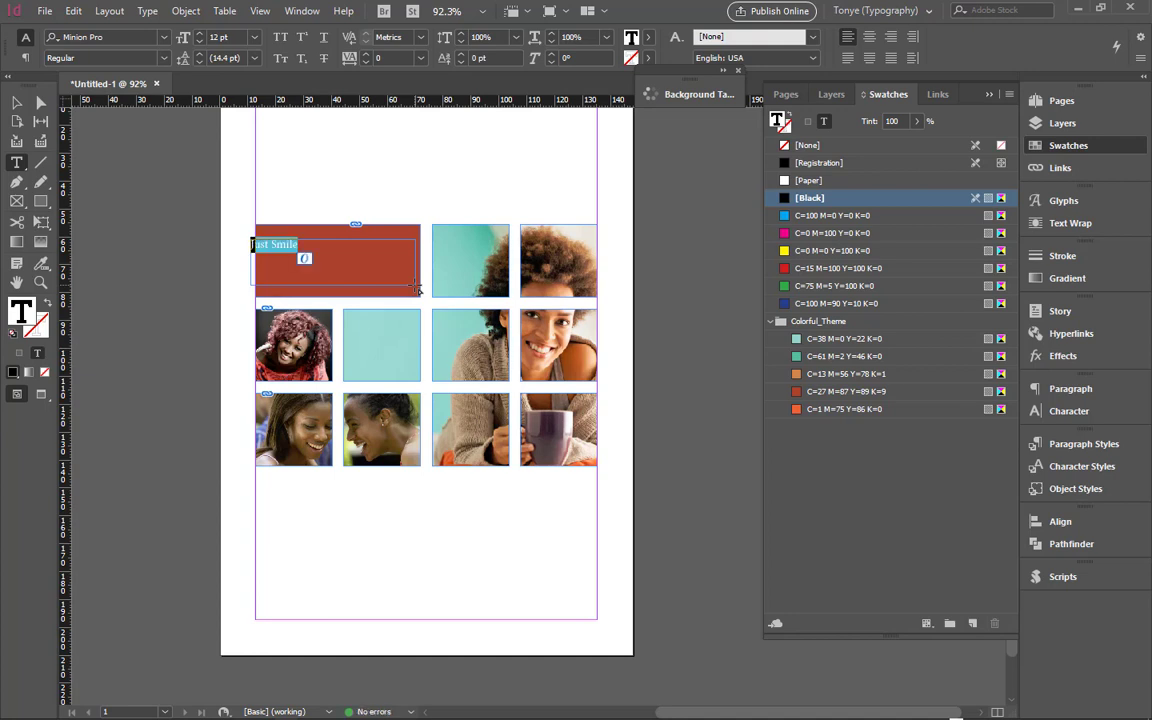
{"action": "key", "text": "Right"}
{"action": "key", "text": "ctrl+a"}
Step: Set 'Just Smile!' in Gotham Bold, sized so the whole phrase fits at 24 pt
{"action": "left_click", "coordinate": [201, 34]}
{"action": "left_click", "coordinate": [201, 34]}
{"action": "left_click", "coordinate": [201, 34]}
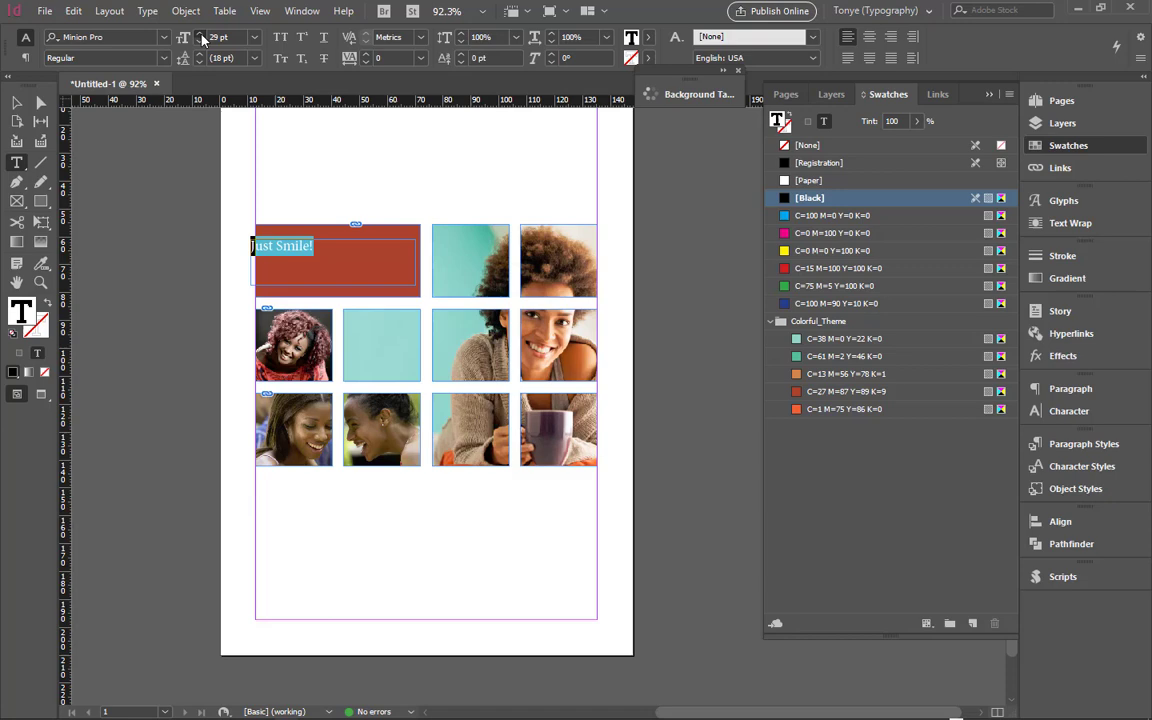
{"action": "left_click", "coordinate": [201, 36]}
{"action": "left_click", "coordinate": [201, 36]}
{"action": "left_click", "coordinate": [201, 36]}
{"action": "left_click", "coordinate": [78, 37]}
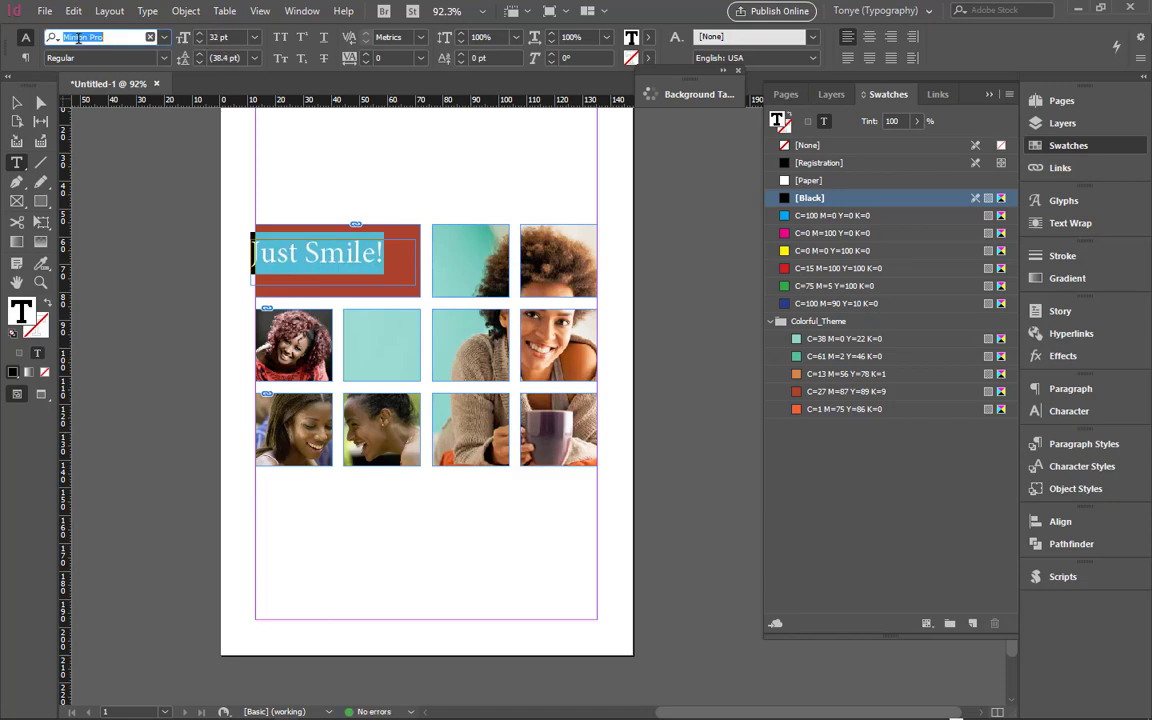
{"action": "type", "text": "gotham"}
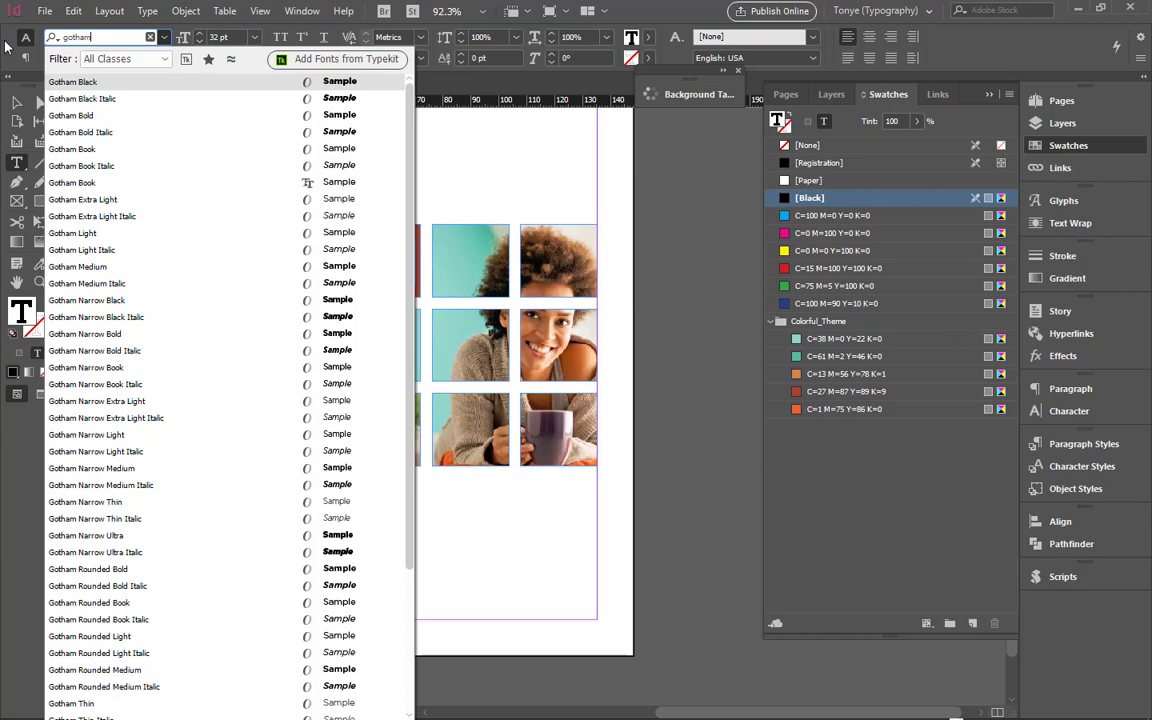
{"action": "left_click", "coordinate": [88, 116]}
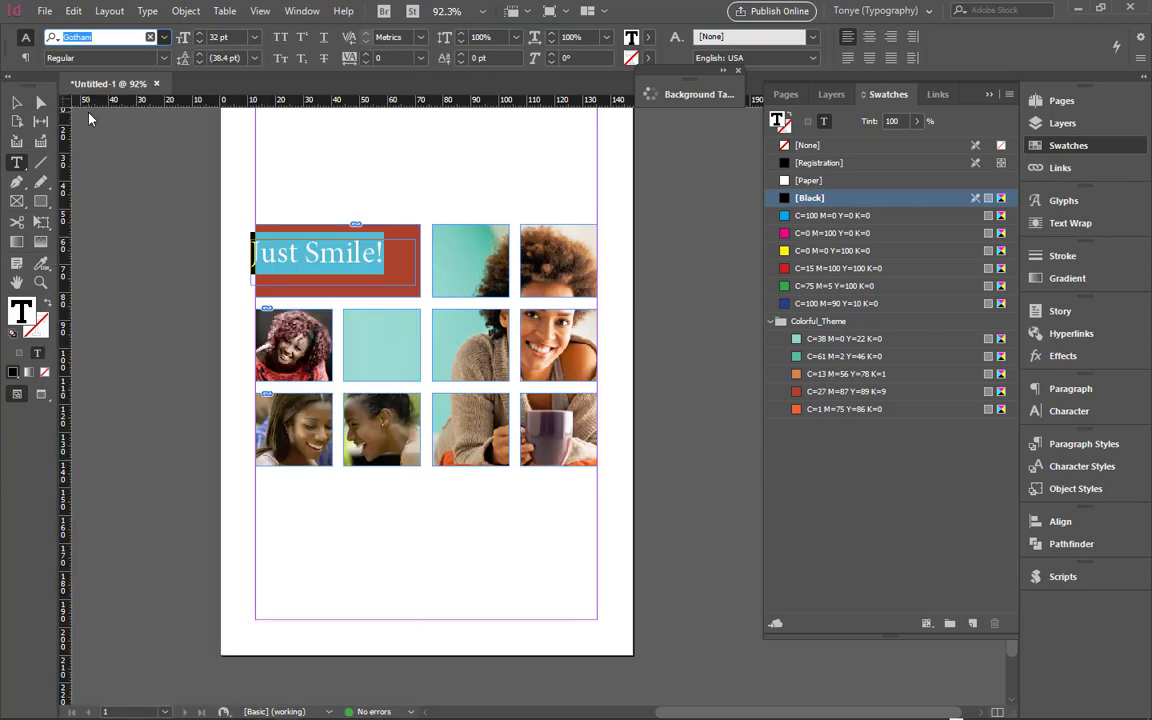
{"action": "left_click", "coordinate": [200, 34]}
Step: Align the text frame's left edge, fit its height to the text, and move it mid-tile
{"action": "left_click", "coordinate": [16, 102]}
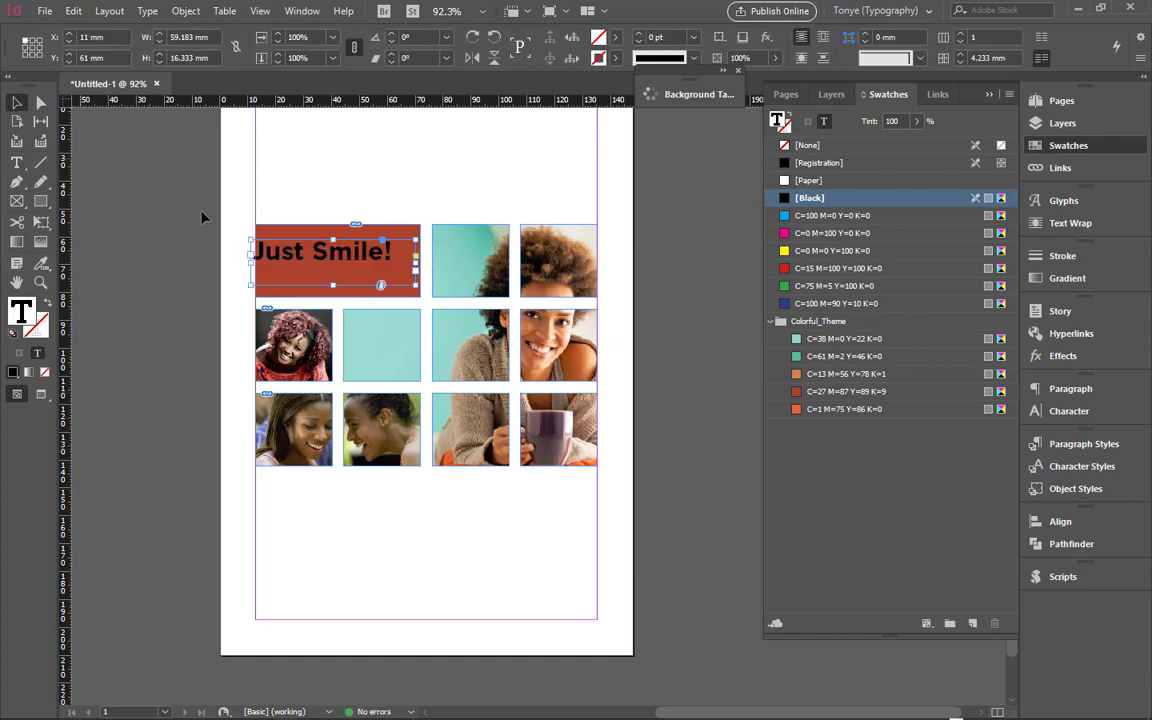
{"action": "left_click_drag", "start_coordinate": [251, 260], "coordinate": [423, 262]}
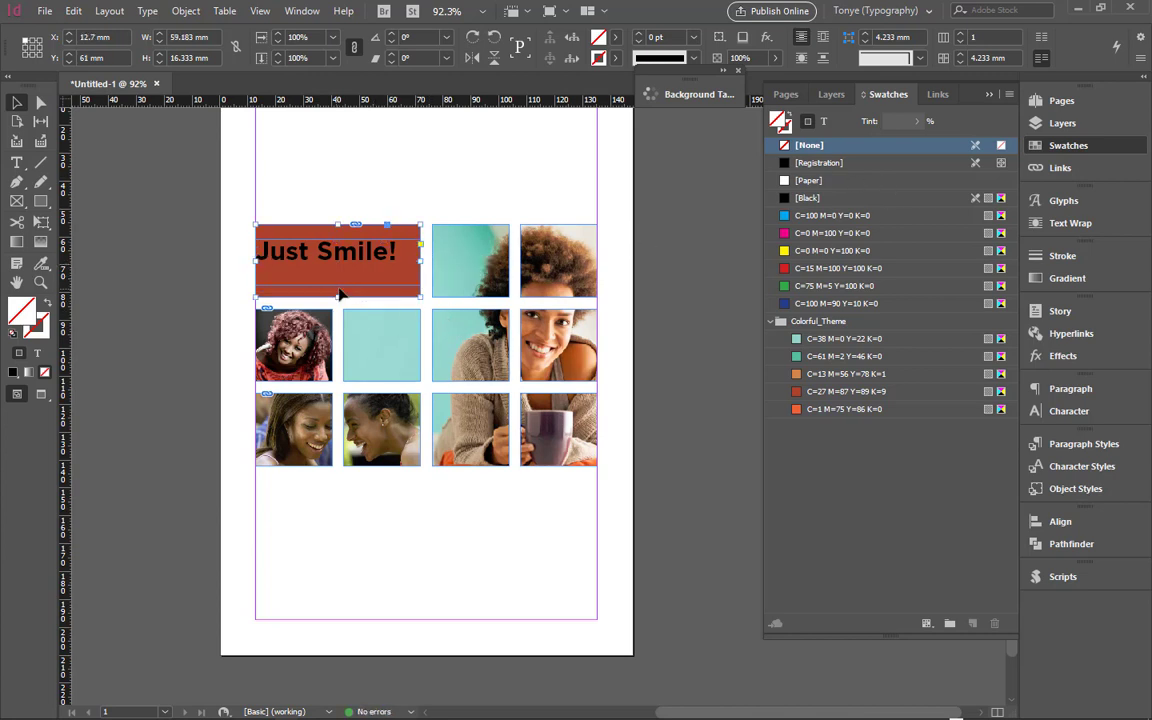
{"action": "left_click", "coordinate": [337, 288], "text": "ctrl"}
{"action": "left_click", "coordinate": [337, 288], "text": "ctrl"}
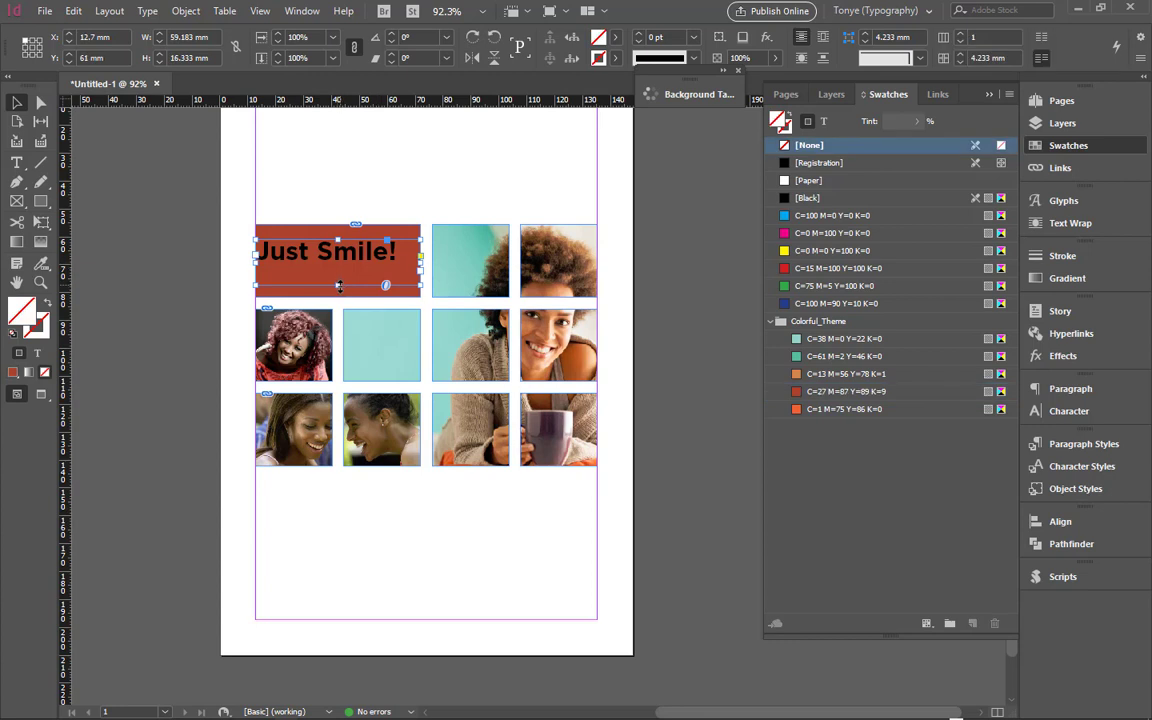
{"action": "double_click", "coordinate": [339, 286]}
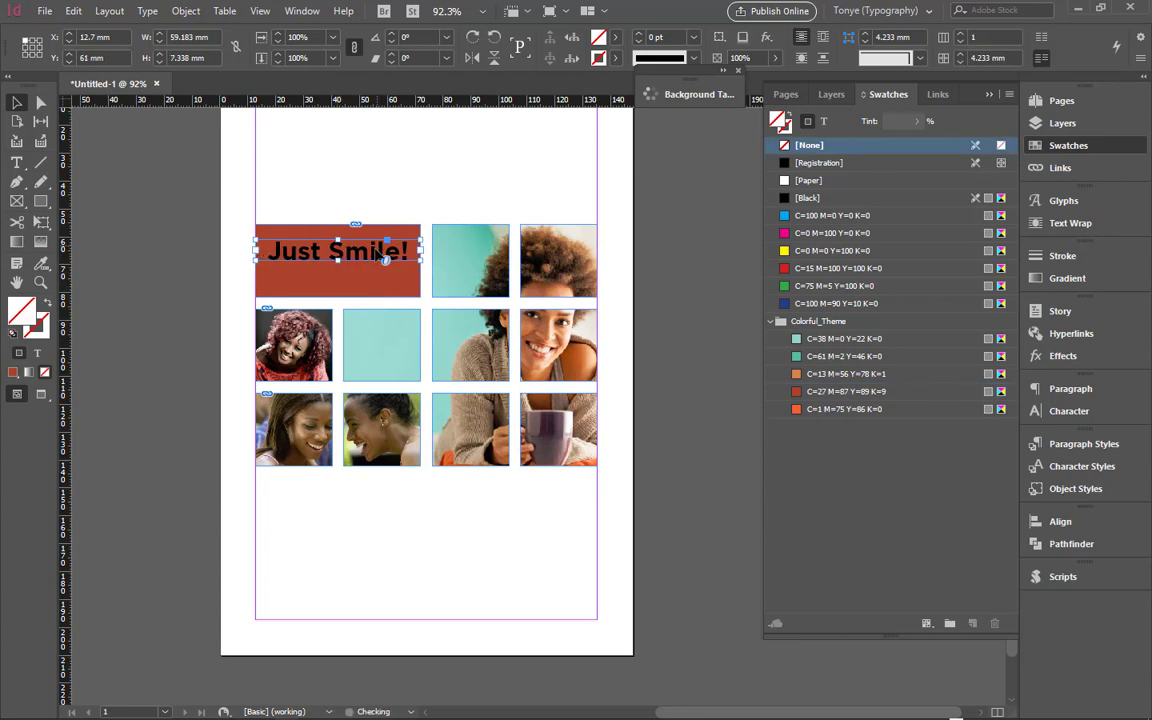
{"action": "left_click_drag", "start_coordinate": [340, 230], "coordinate": [373, 264]}
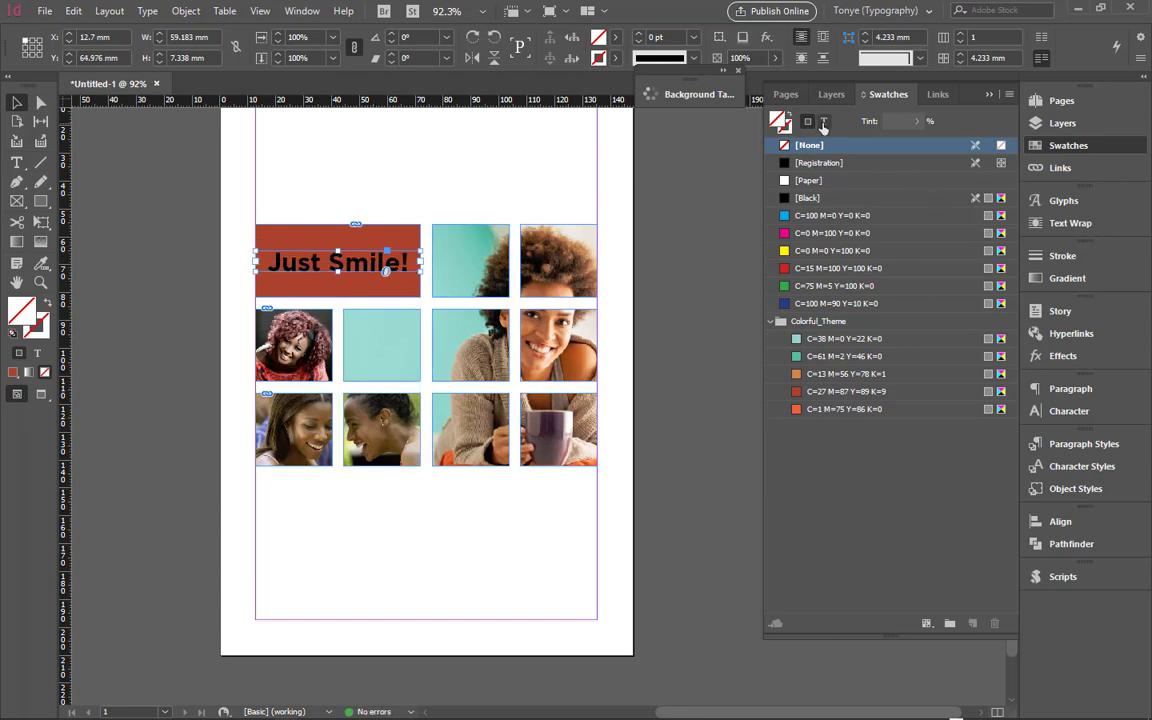
Step: Make the 'Just Smile!' text white with the [Paper] swatch
{"action": "left_click", "coordinate": [823, 122]}
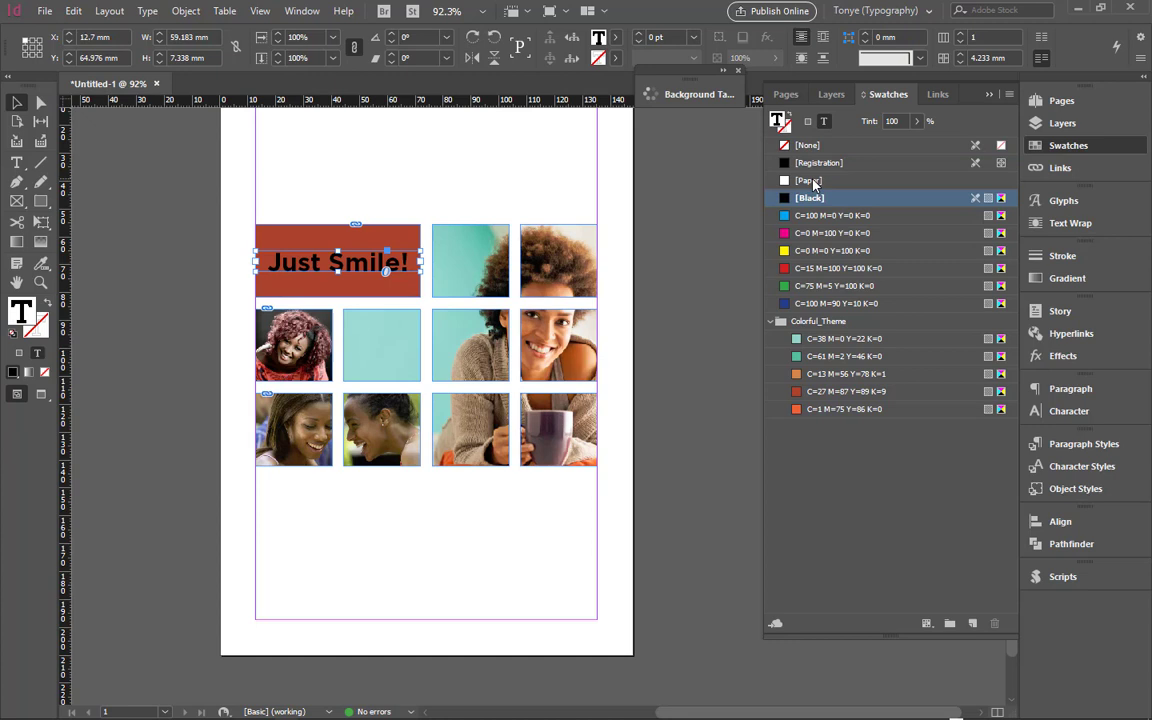
{"action": "left_click", "coordinate": [812, 181]}
{"action": "left_click", "coordinate": [321, 197]}
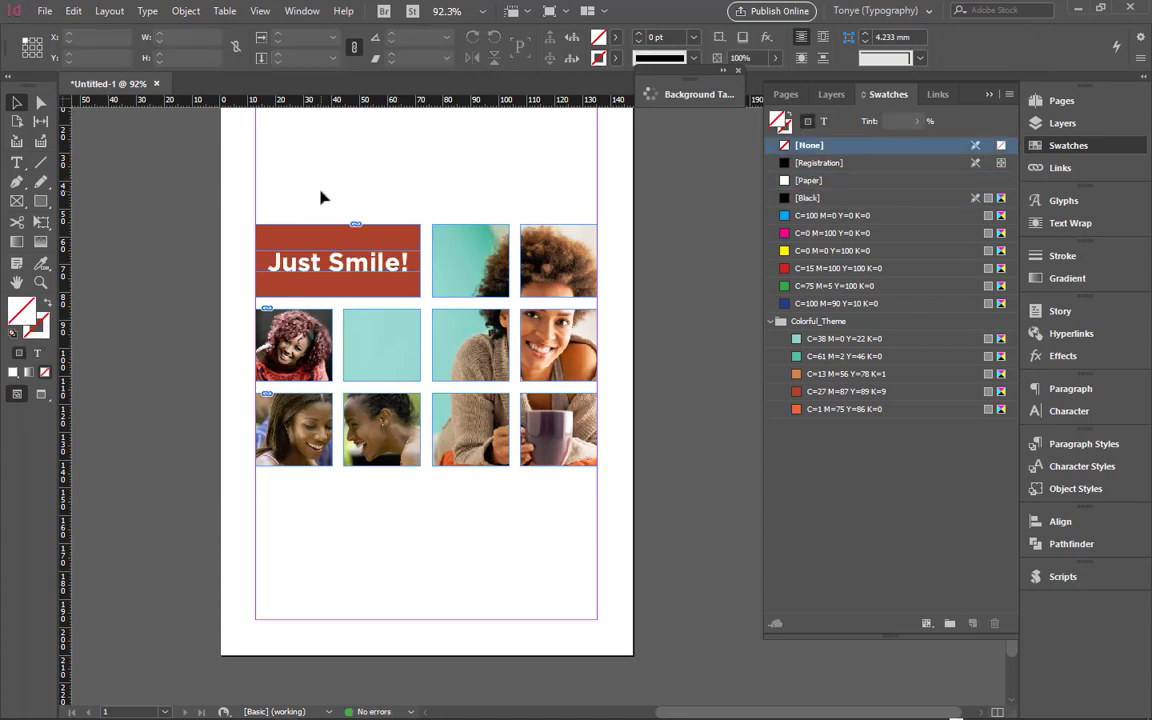
Step: Show the finished collage in Preview mode, zoomed in to fill the window
{"action": "key", "text": "w"}
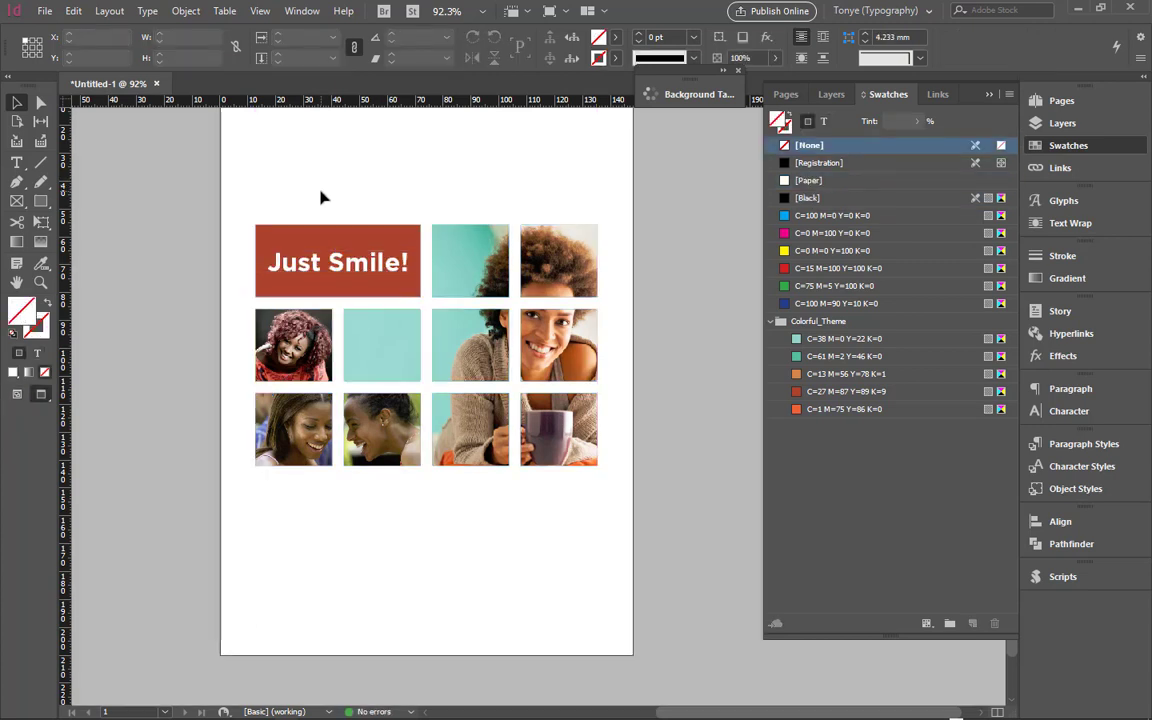
{"action": "left_click_drag", "start_coordinate": [248, 211], "coordinate": [604, 471]}
{"action": "left_click", "coordinate": [898, 94]}
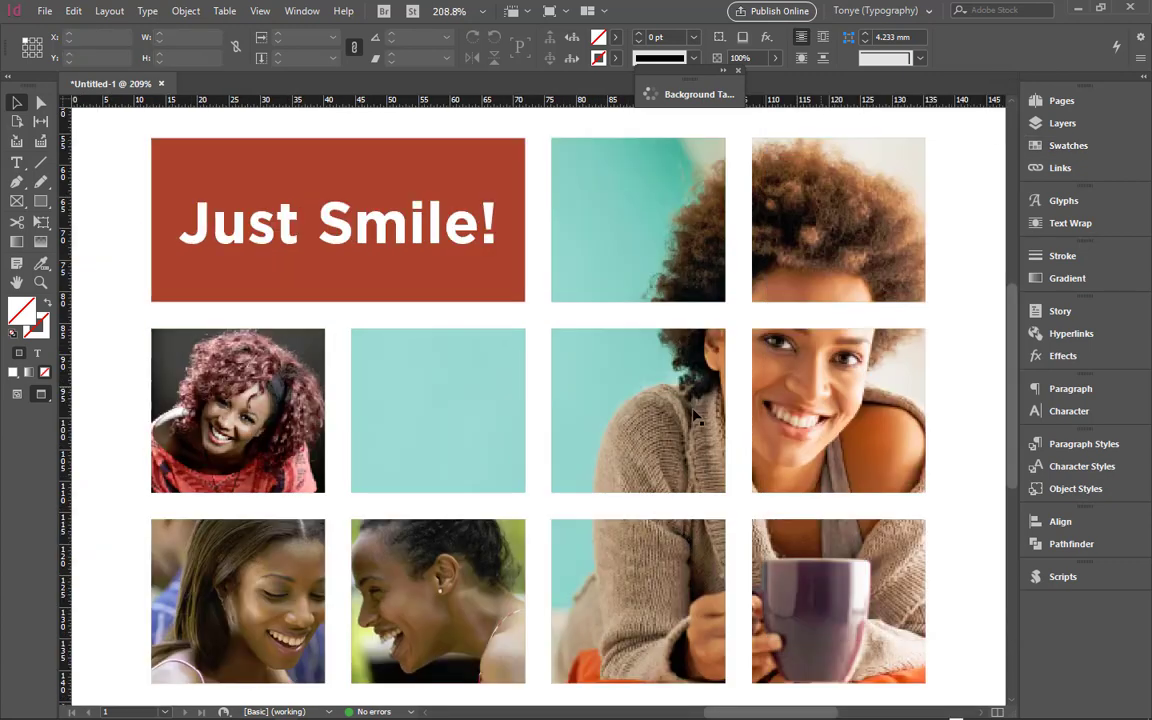
{"action": "left_click_drag", "start_coordinate": [659, 400], "coordinate": [659, 392]}
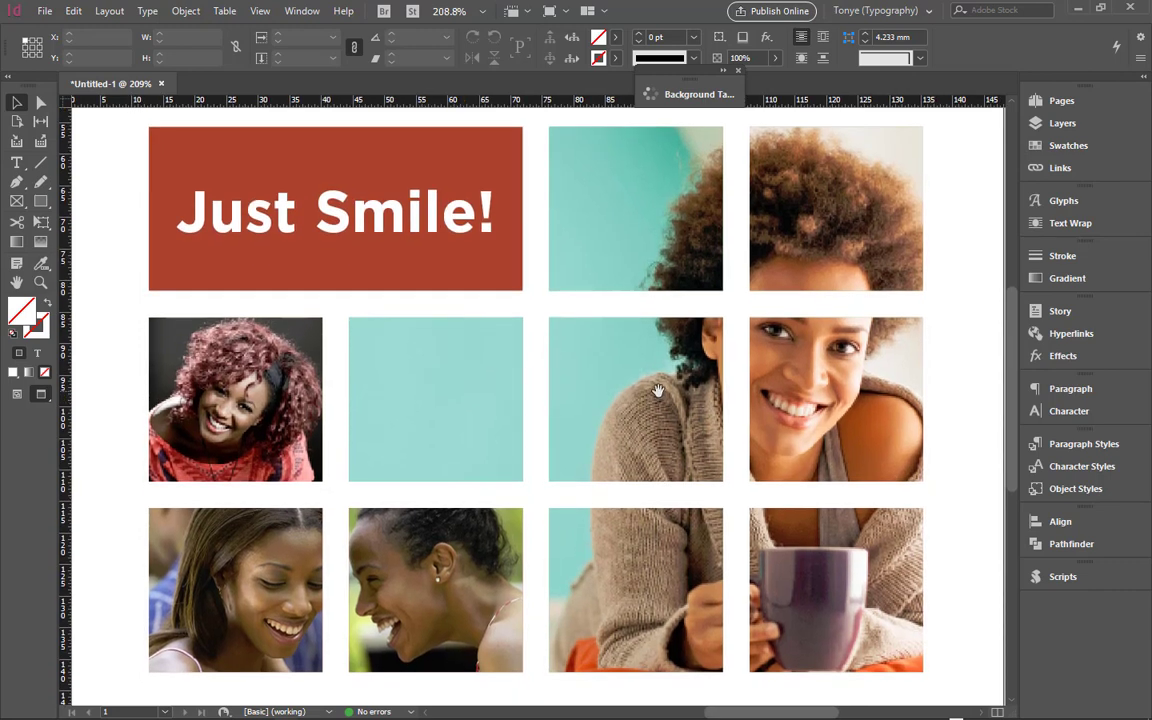